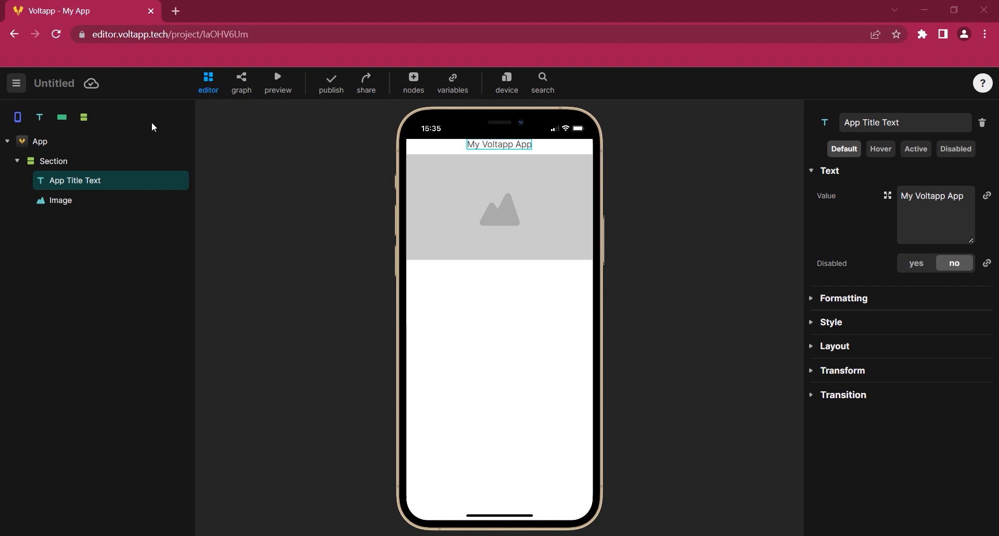
# Inspect the Section, Image, App and title text nodes in the layer tree
pyautogui.click(62, 166)
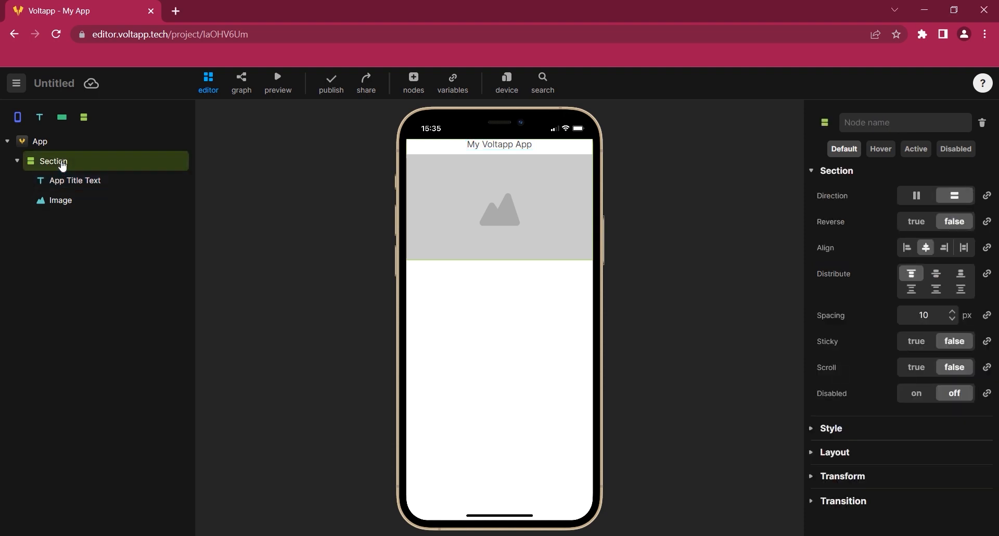
pyautogui.click(66, 210)
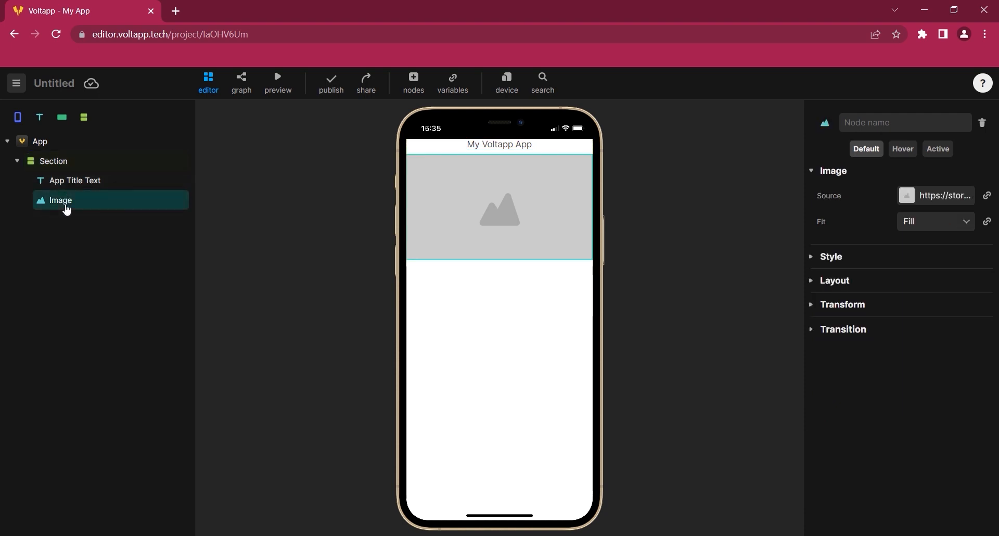
pyautogui.click(72, 150)
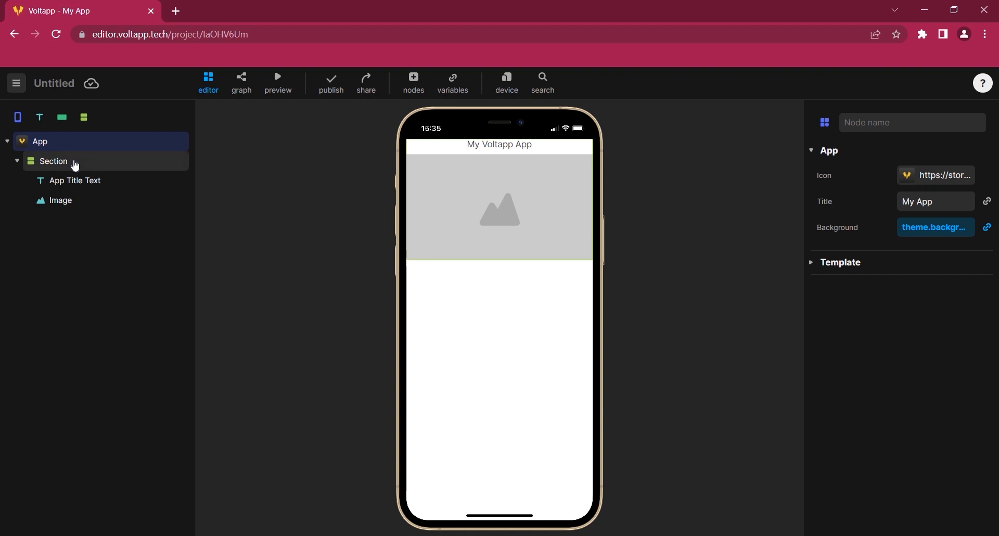
pyautogui.click(75, 164)
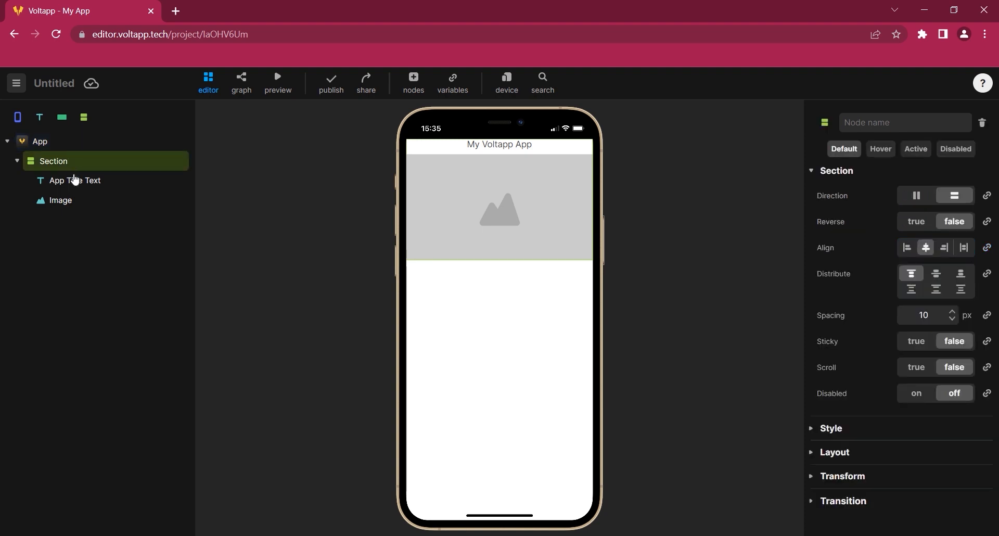
pyautogui.click(76, 182)
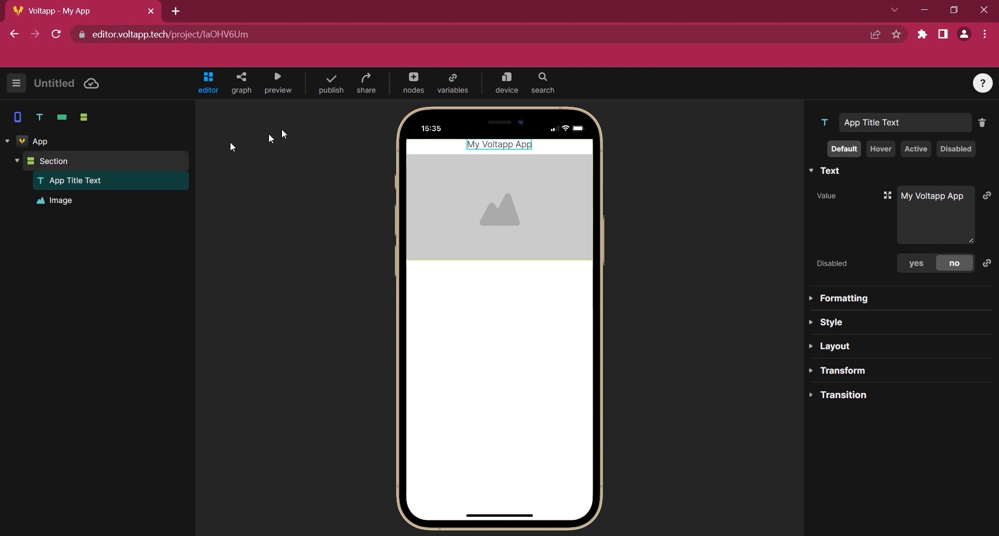
pyautogui.click(413, 83)
pyautogui.scroll(-5, 496, 177)
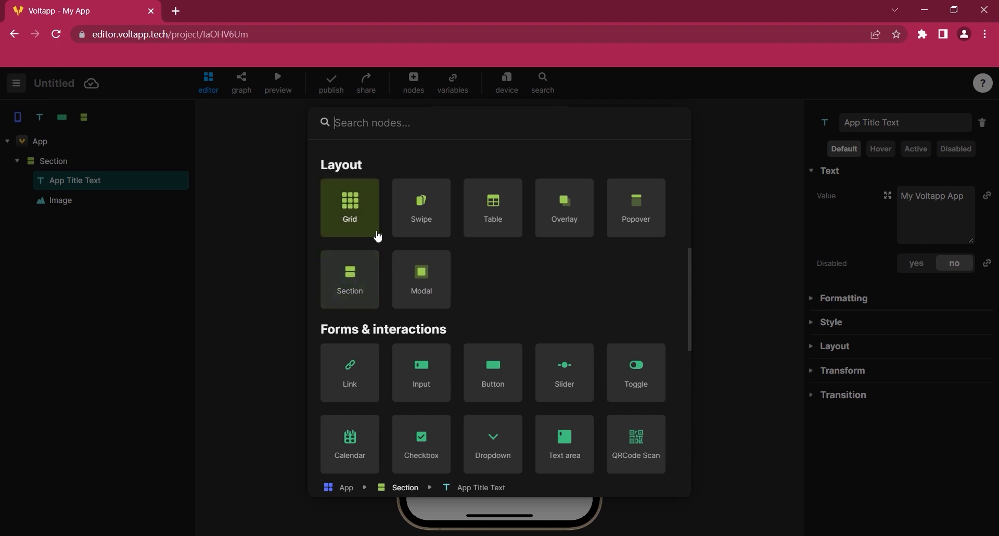
pyautogui.click(245, 245)
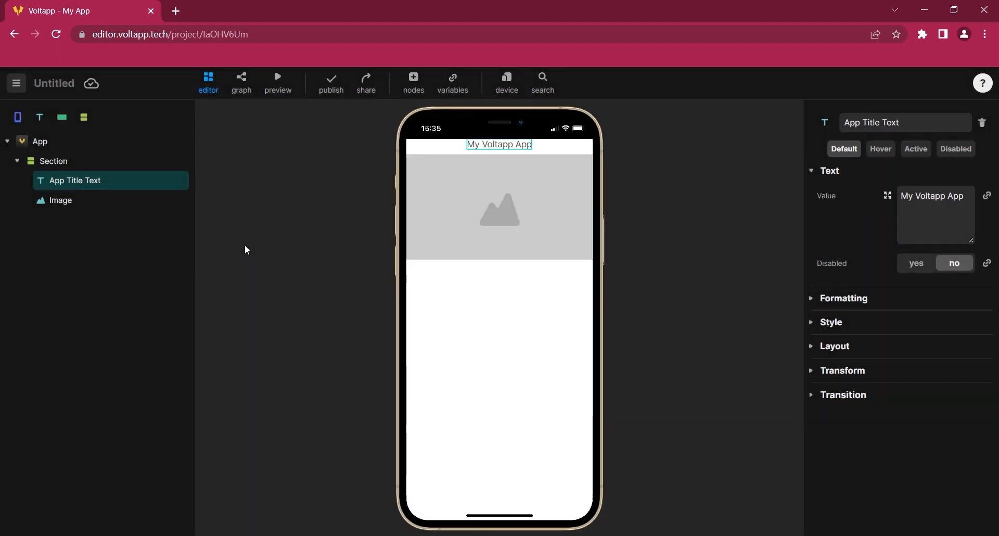
# Switch the preview device to MacBook Air
pyautogui.click(503, 83)
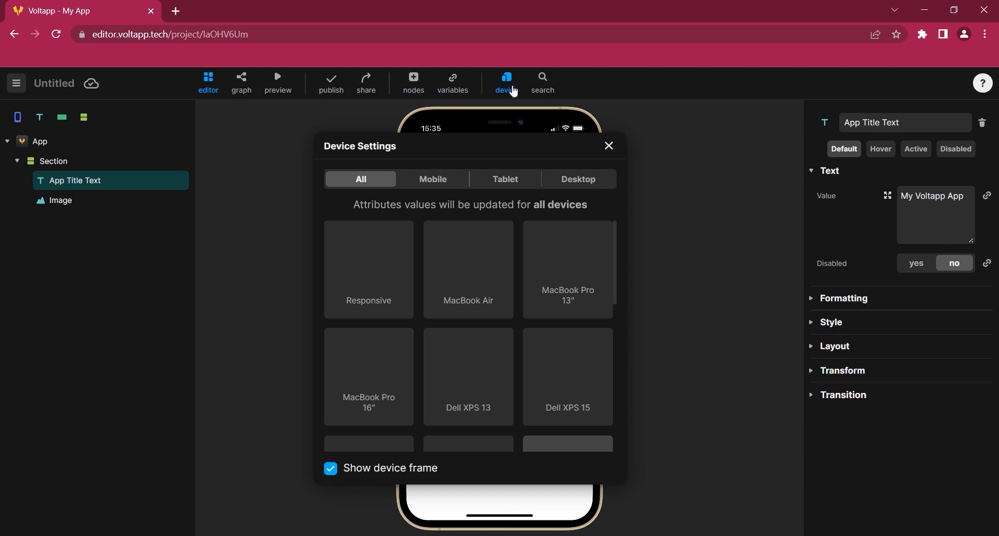
pyautogui.scroll(-2, 478, 285)
pyautogui.scroll(2, 475, 284)
pyautogui.click(475, 285)
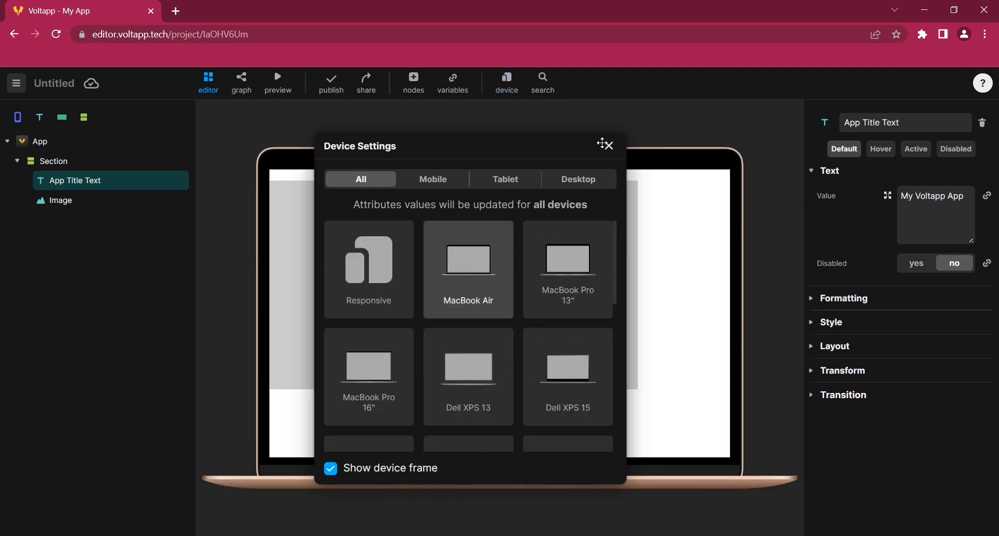
pyautogui.click(608, 146)
# Switch the preview device to iPad Pro 13"
pyautogui.click(506, 84)
pyautogui.scroll(-5, 475, 291)
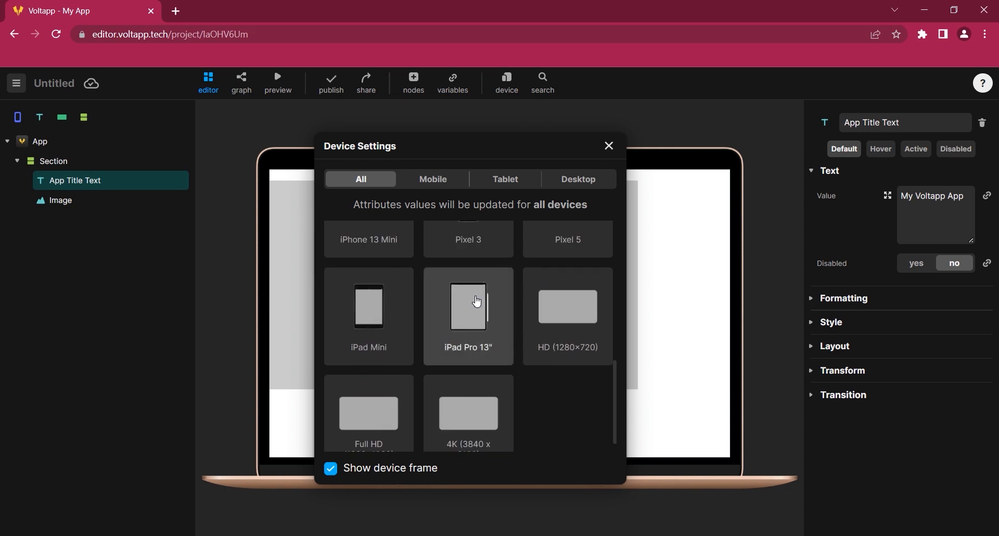
pyautogui.click(459, 312)
pyautogui.click(609, 145)
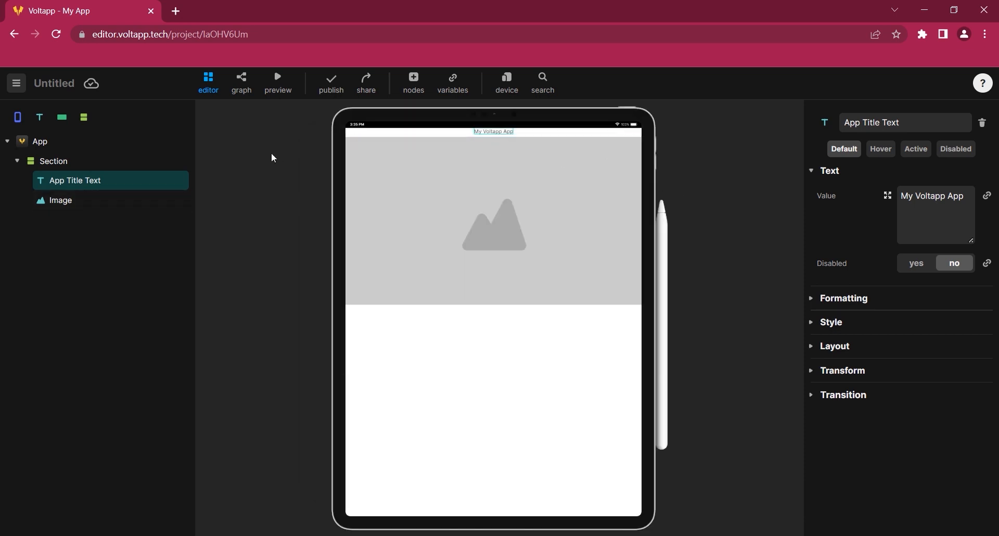
# Switch the preview device to Responsive
pyautogui.click(504, 83)
pyautogui.click(382, 295)
pyautogui.click(608, 145)
pyautogui.moveTo(592, 5); pyautogui.dragTo(472, 26)
pyautogui.moveTo(215, 186); pyautogui.dragTo(24, 203)
pyautogui.moveTo(820, 162); pyautogui.dragTo(959, 163)
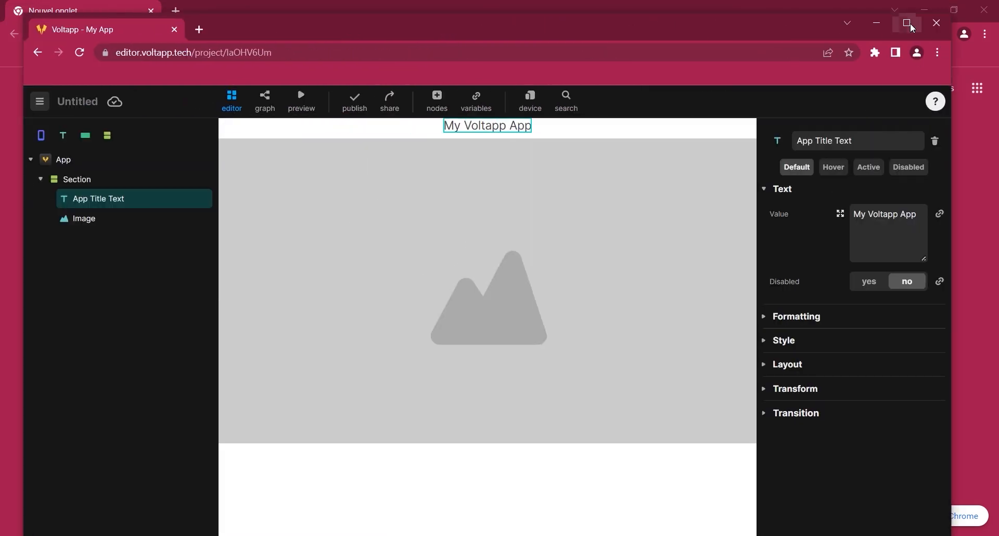
pyautogui.click(909, 23)
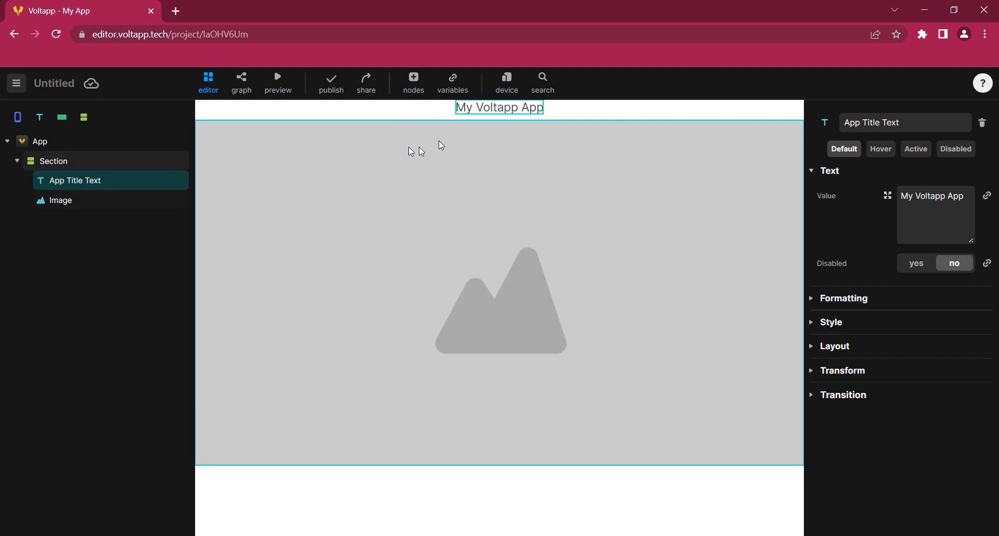
# Switch the preview device back to MacBook Air
pyautogui.click(508, 83)
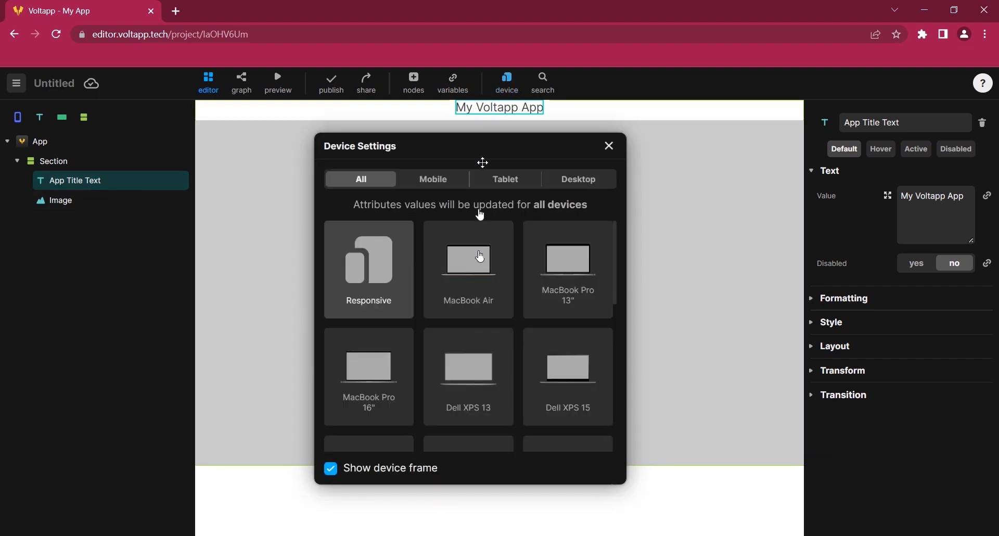
pyautogui.click(486, 299)
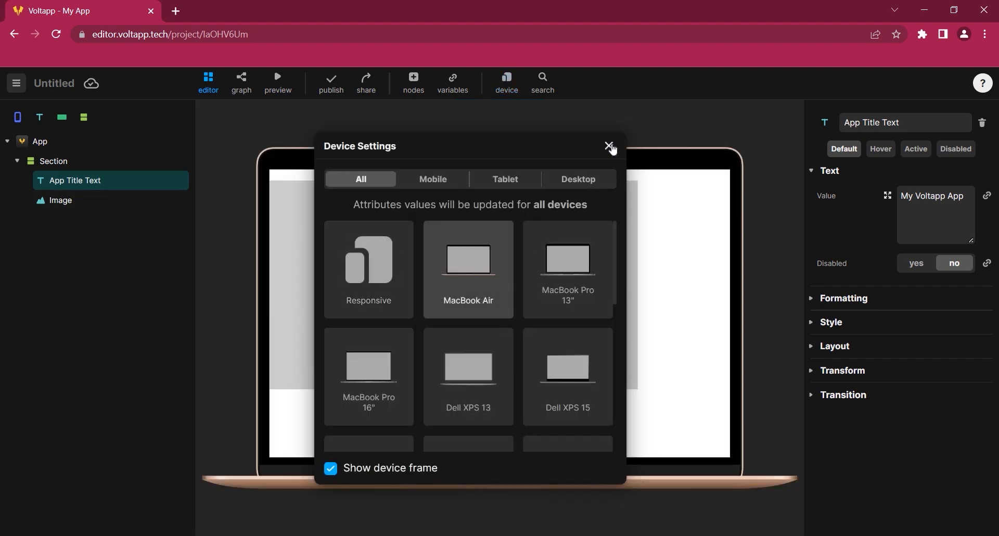
pyautogui.click(610, 146)
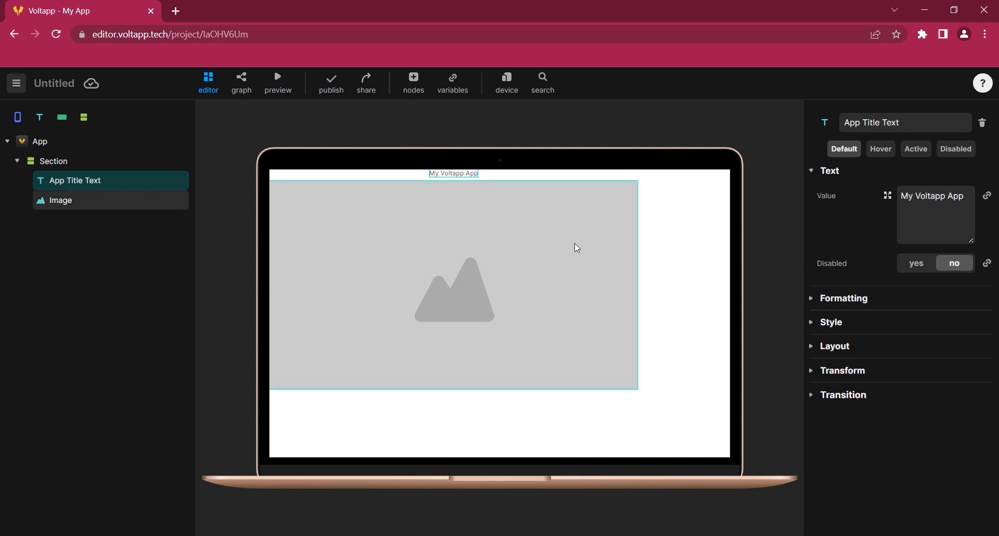
# Inspect the Section's layout settings
pyautogui.click(75, 160)
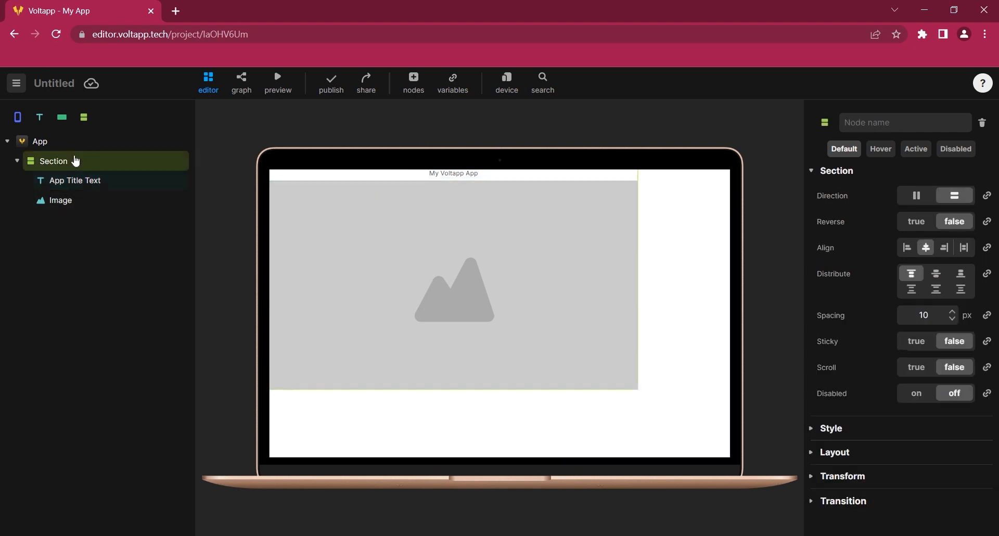
pyautogui.click(812, 460)
pyautogui.scroll(-1, 874, 416)
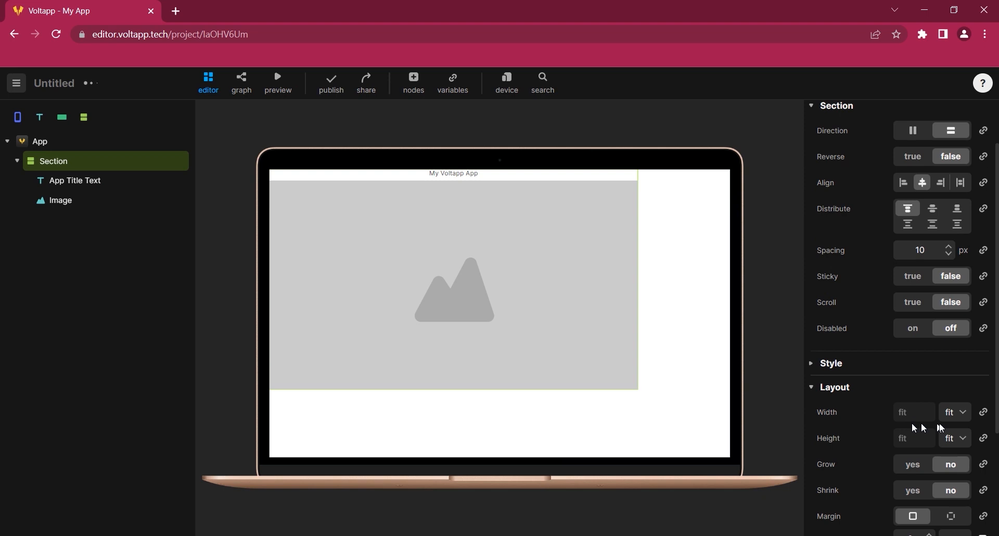
# Change the title text's value to "My Voltapp App, Welcome !"
pyautogui.click(100, 183)
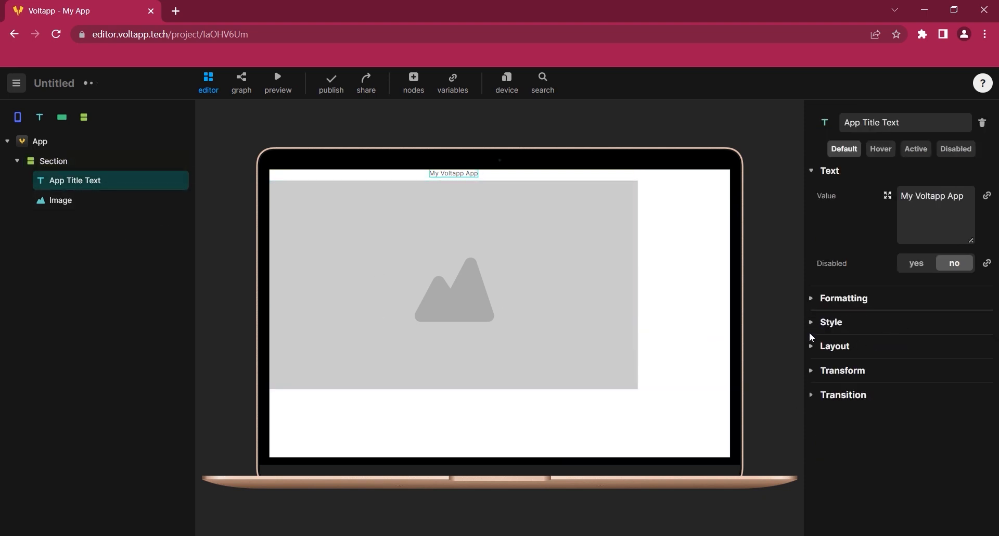
pyautogui.click(810, 349)
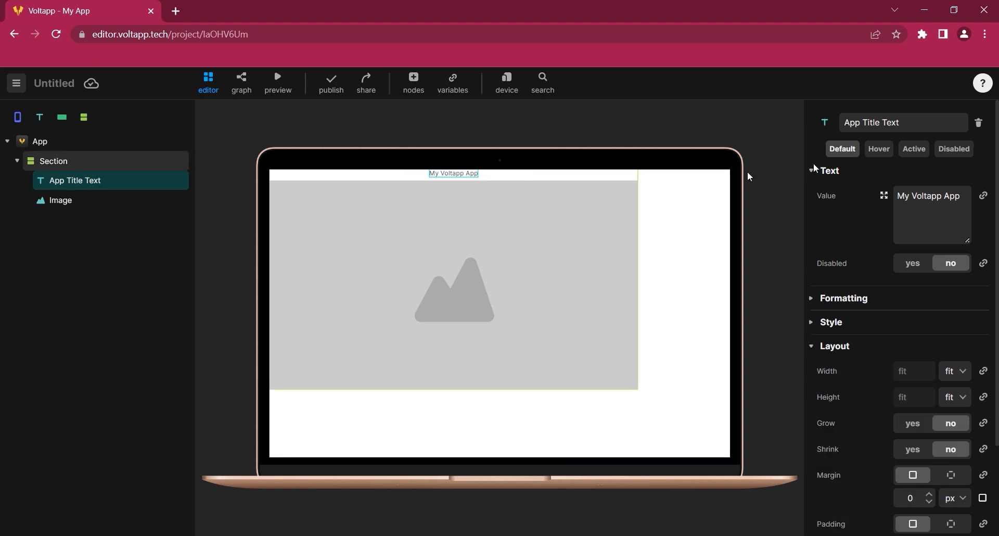
pyautogui.click(937, 213)
pyautogui.write(', Welcome !')
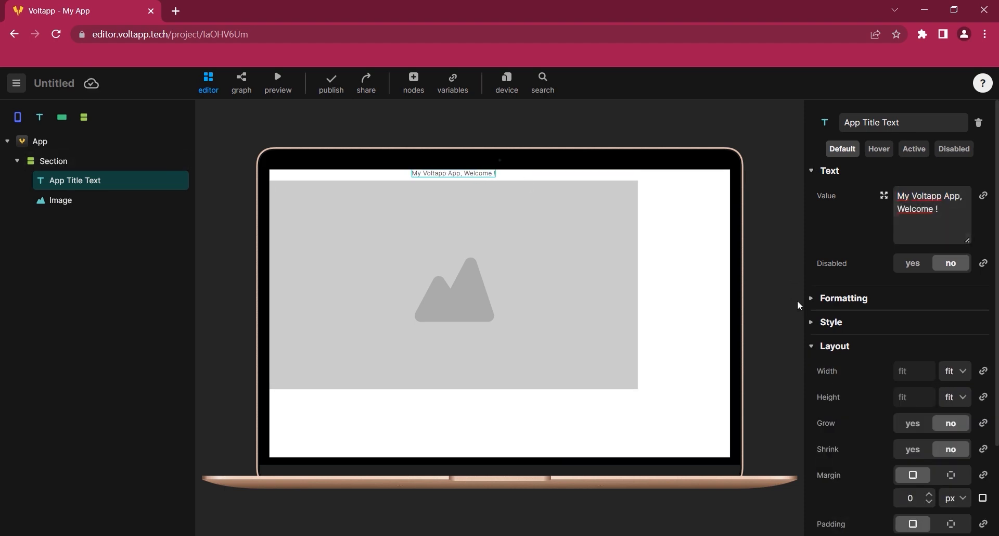
# Set the title text's background colour to lime green #9CEF15
pyautogui.click(814, 322)
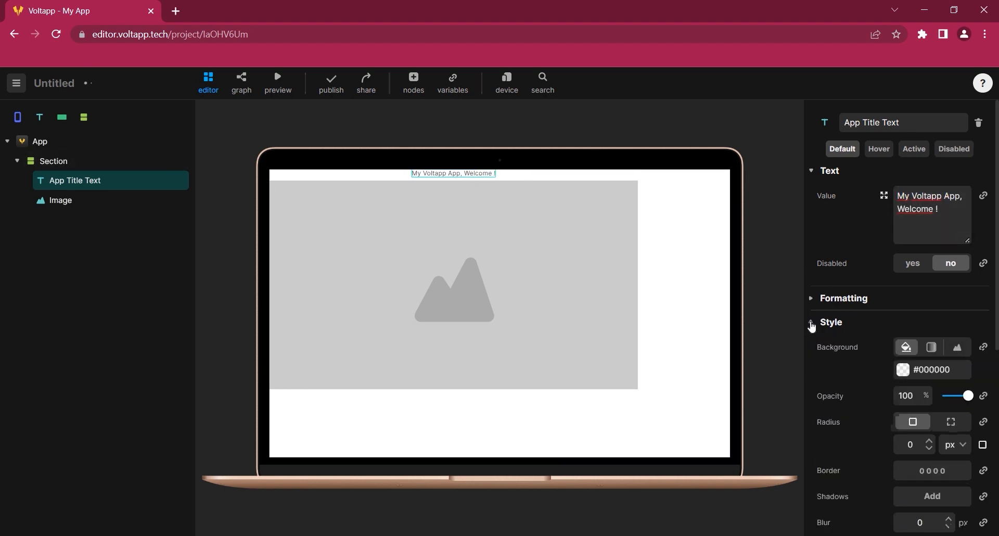
pyautogui.click(903, 370)
pyautogui.click(725, 471)
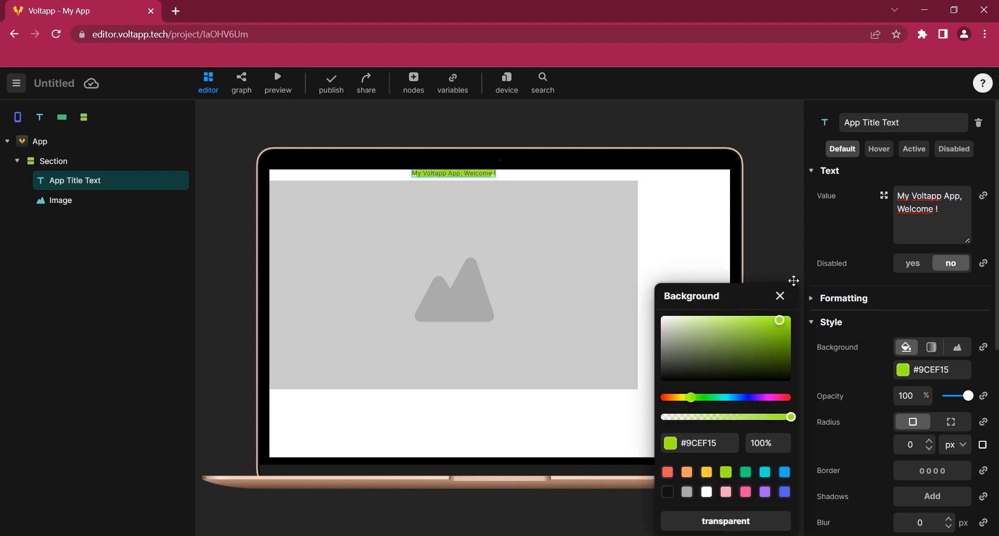
pyautogui.click(779, 296)
# Set the Section's background colour to green #00DF74
pyautogui.click(29, 164)
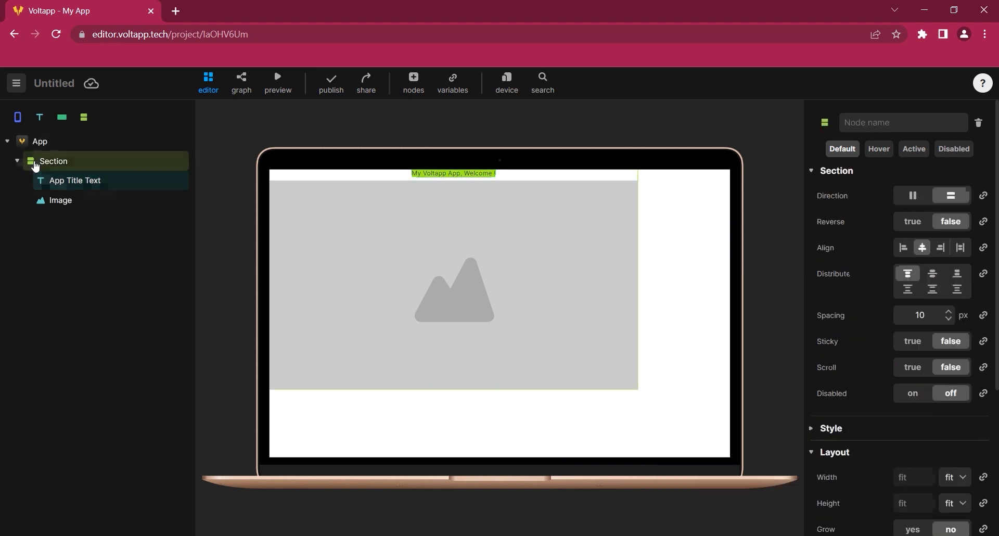
pyautogui.click(813, 434)
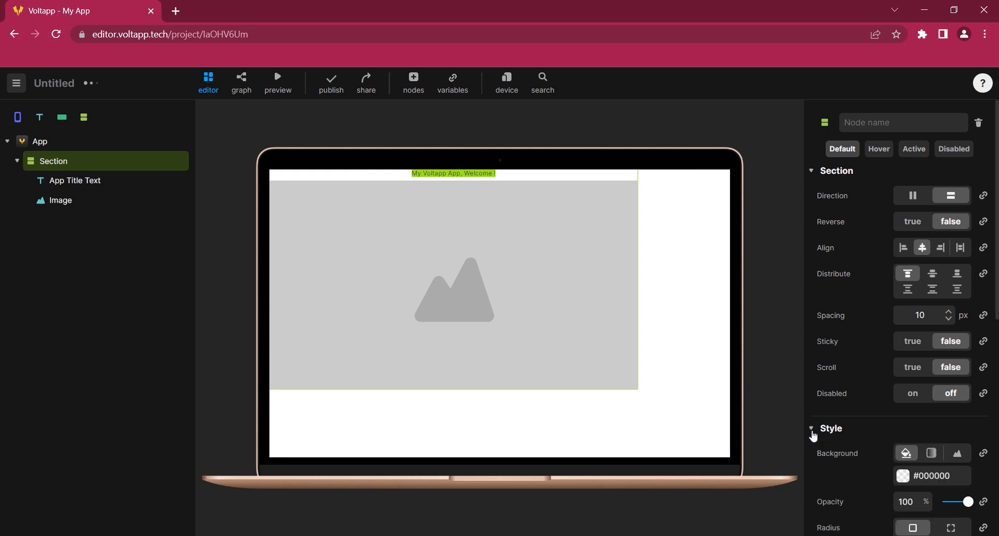
pyautogui.click(902, 475)
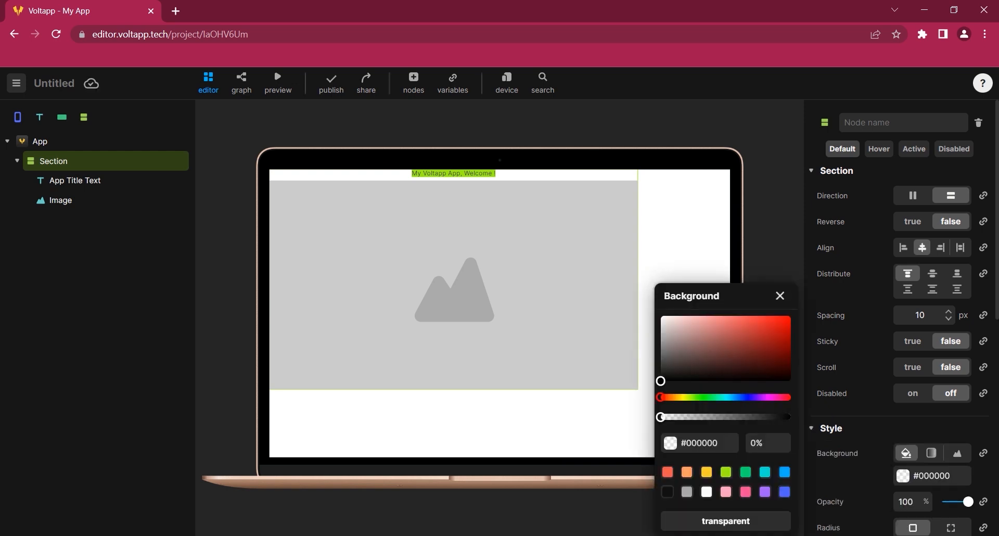
pyautogui.click(746, 473)
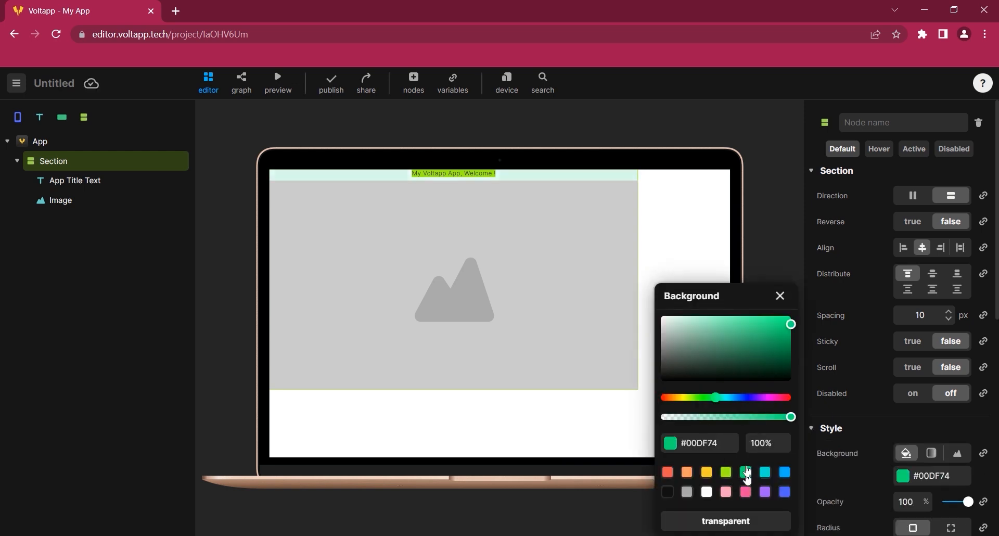
pyautogui.click(784, 300)
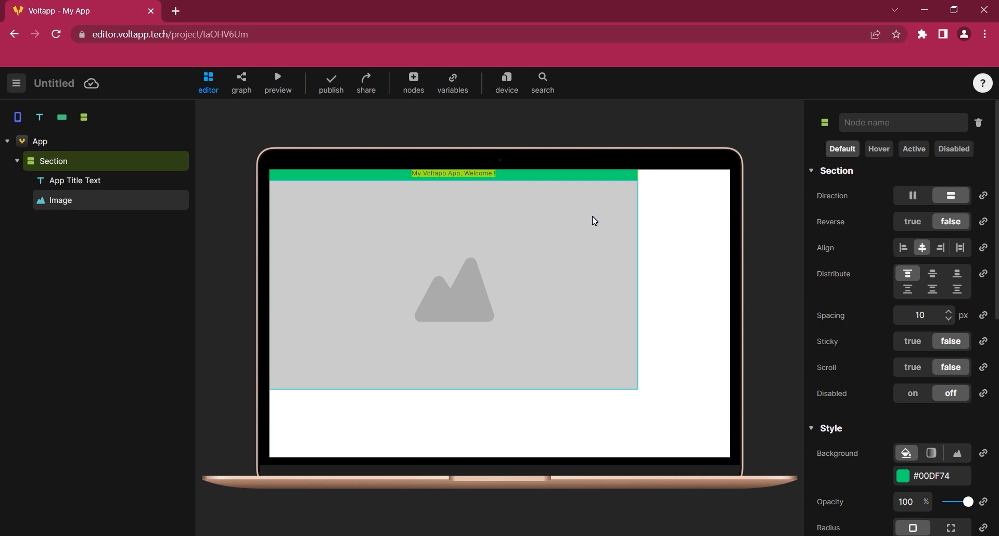
# Replace the image source with an Unsplash photo of a banana
pyautogui.click(73, 198)
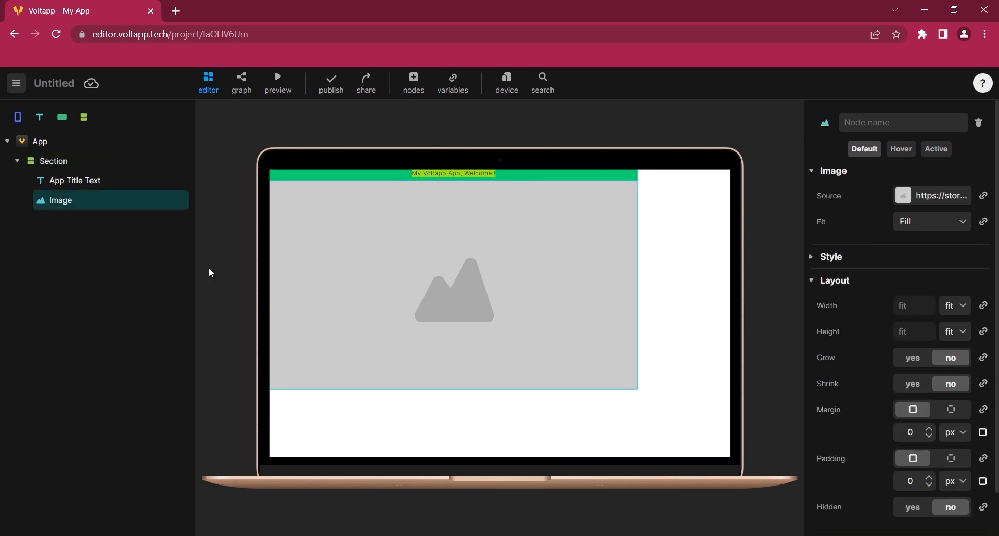
pyautogui.click(903, 196)
pyautogui.click(726, 406)
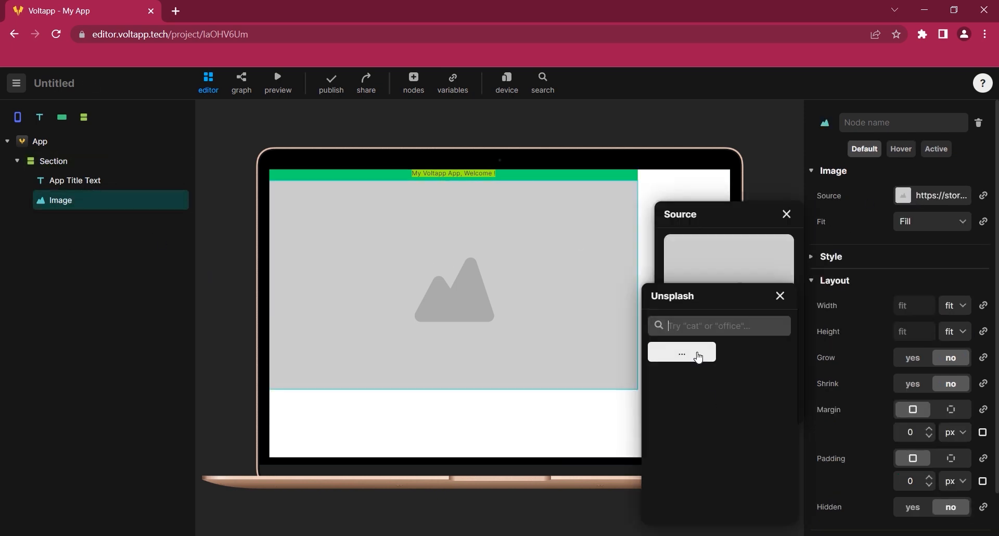
pyautogui.click(691, 380)
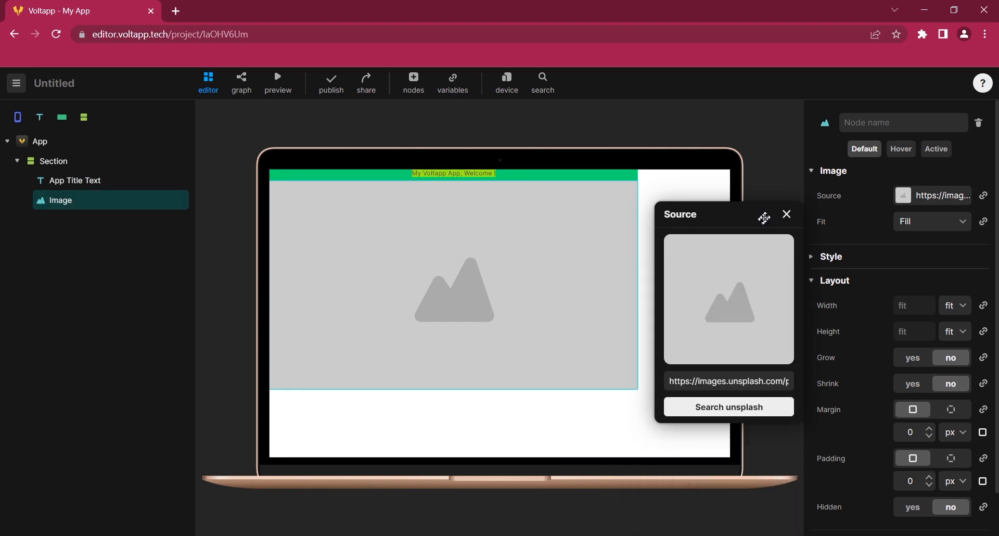
pyautogui.click(786, 214)
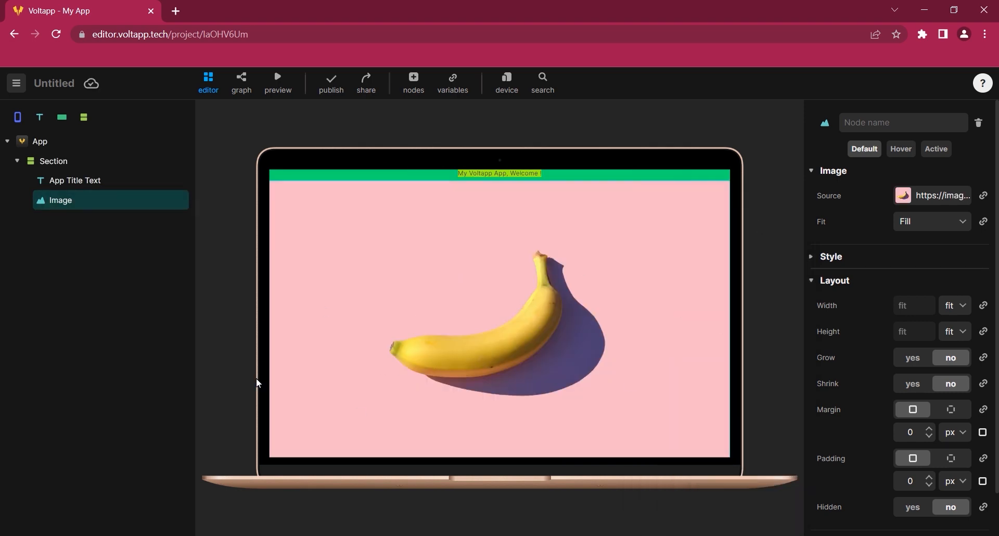
# Set the image's width to 400 px
pyautogui.click(955, 307)
pyautogui.click(953, 321)
pyautogui.moveTo(919, 307); pyautogui.dragTo(843, 356)
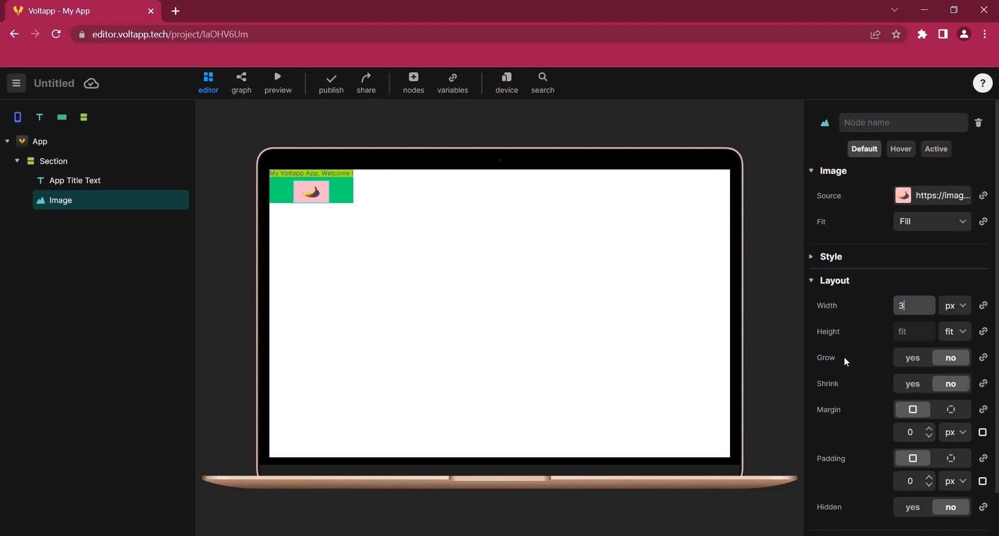
pyautogui.write('300')
pyautogui.hotkey('ctrl', 'a')
pyautogui.write('400')
pyautogui.hotkey('ctrl', 'a')
# Set the Section's width and height to 100 %
pyautogui.click(64, 161)
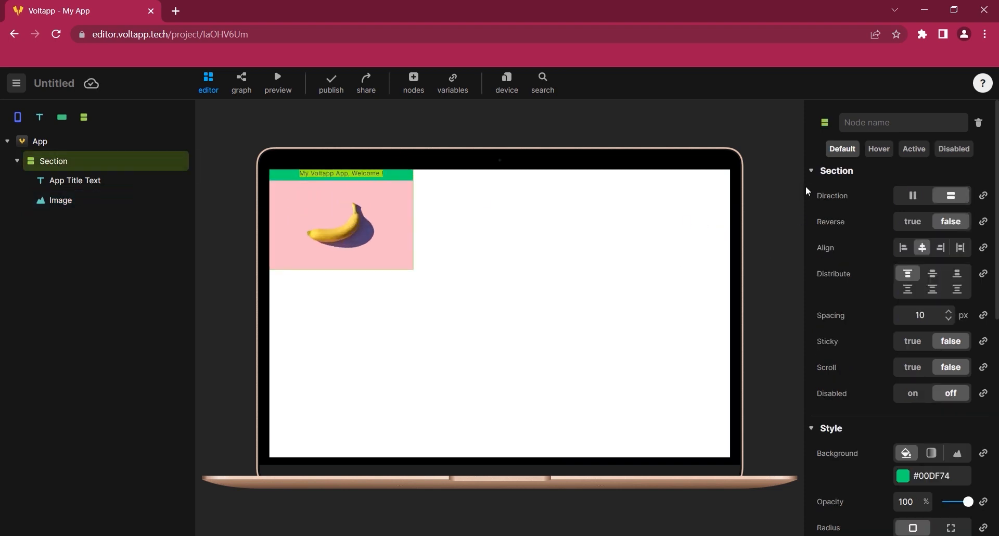
pyautogui.click(813, 428)
pyautogui.scroll(-1, 856, 407)
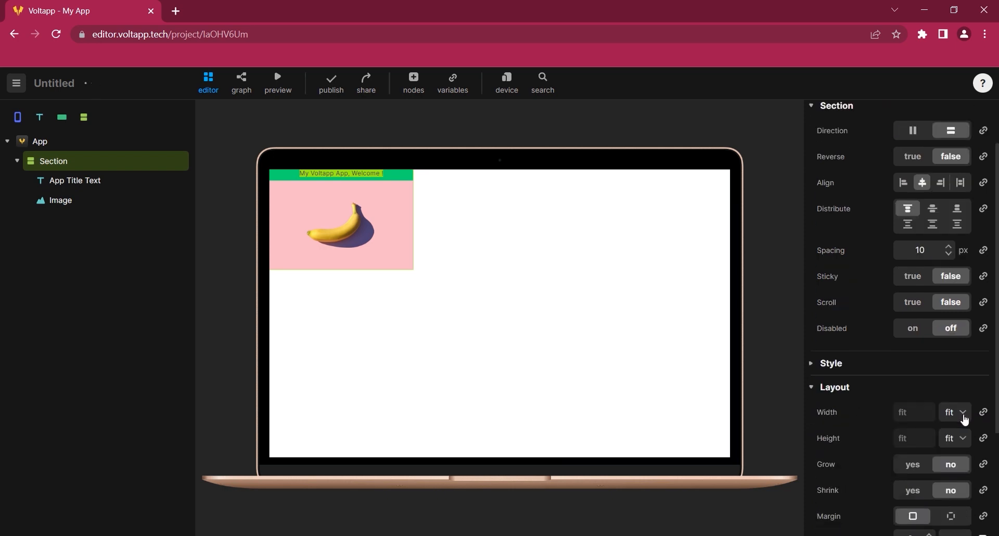
pyautogui.click(952, 419)
pyautogui.click(951, 441)
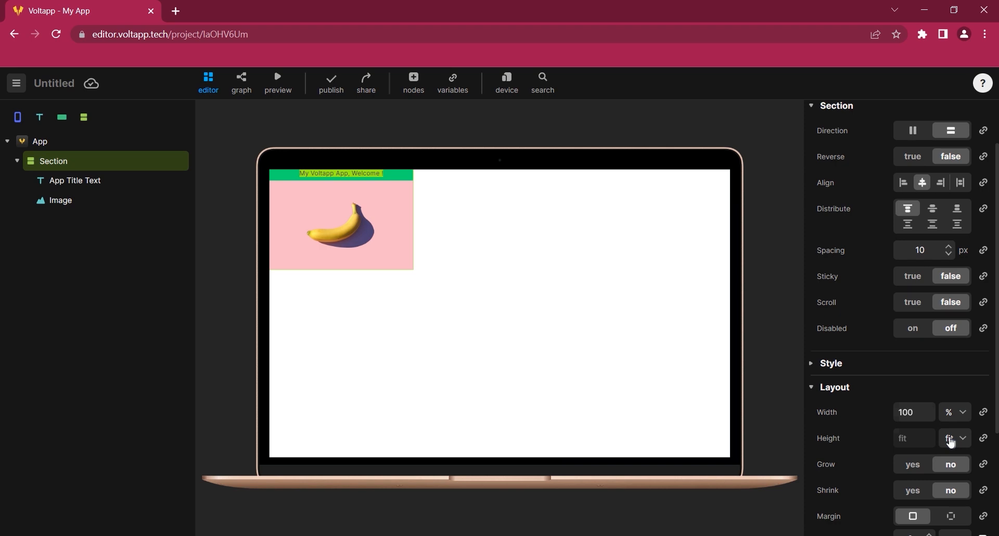
pyautogui.click(950, 442)
pyautogui.click(950, 465)
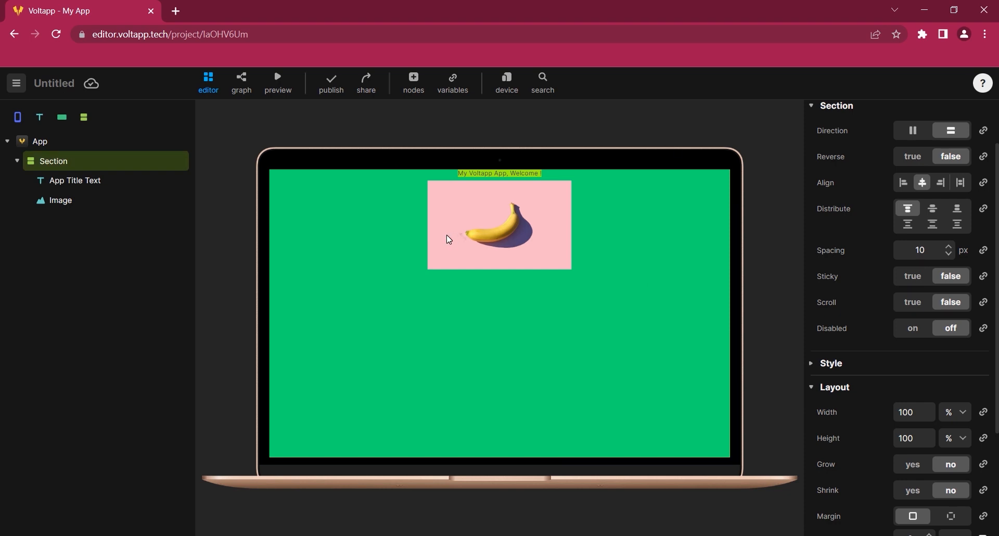
# Set the image's width to 600 px
pyautogui.click(476, 211)
pyautogui.write('600')
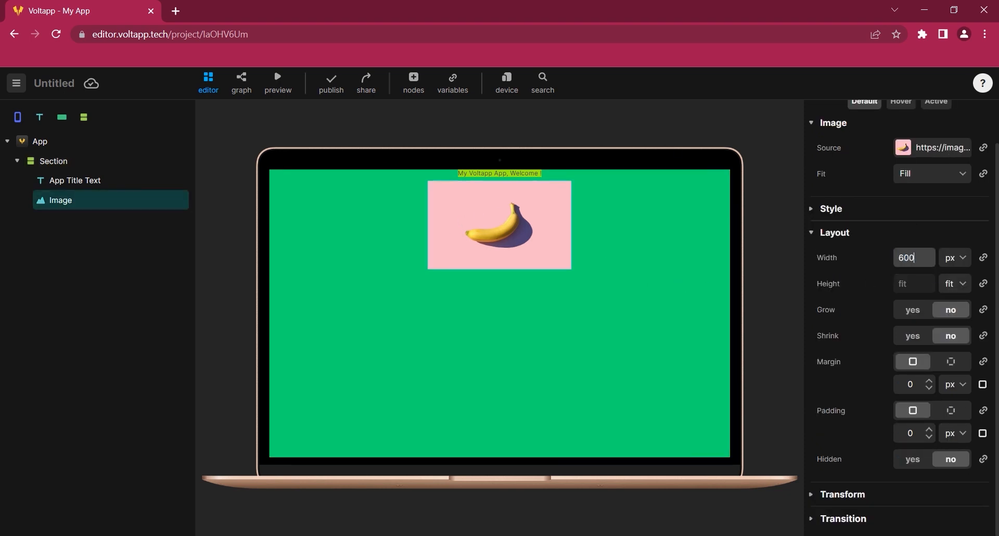
# Switch the preview device to MacBook Pro 16"
pyautogui.click(507, 83)
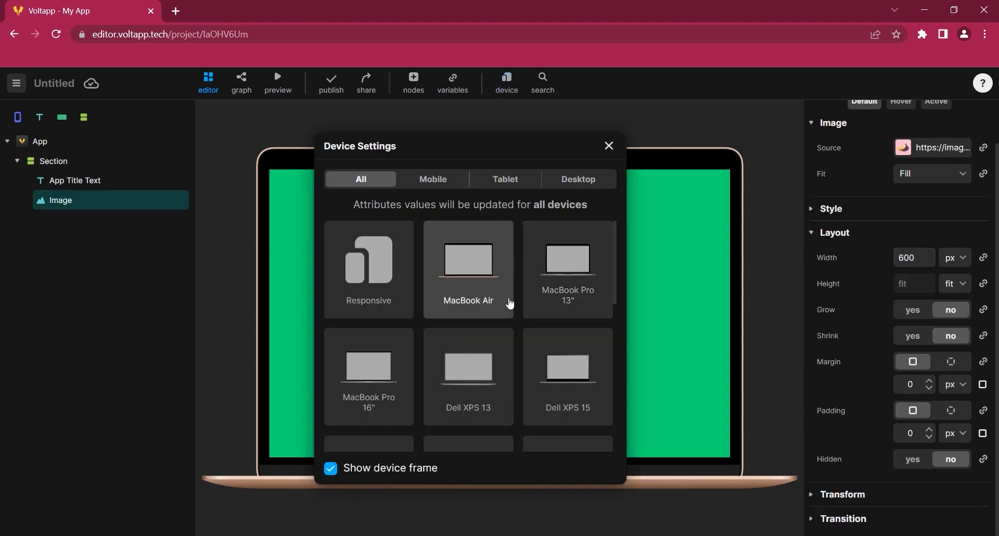
pyautogui.click(394, 374)
pyautogui.click(608, 146)
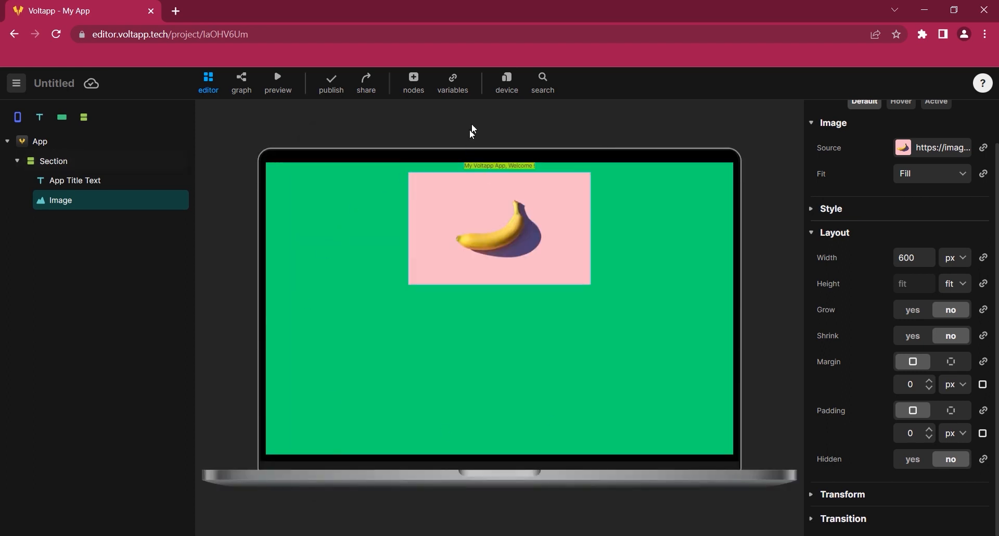
# Switch the preview device to an iPhone
pyautogui.click(507, 86)
pyautogui.scroll(-2, 468, 327)
pyautogui.click(469, 343)
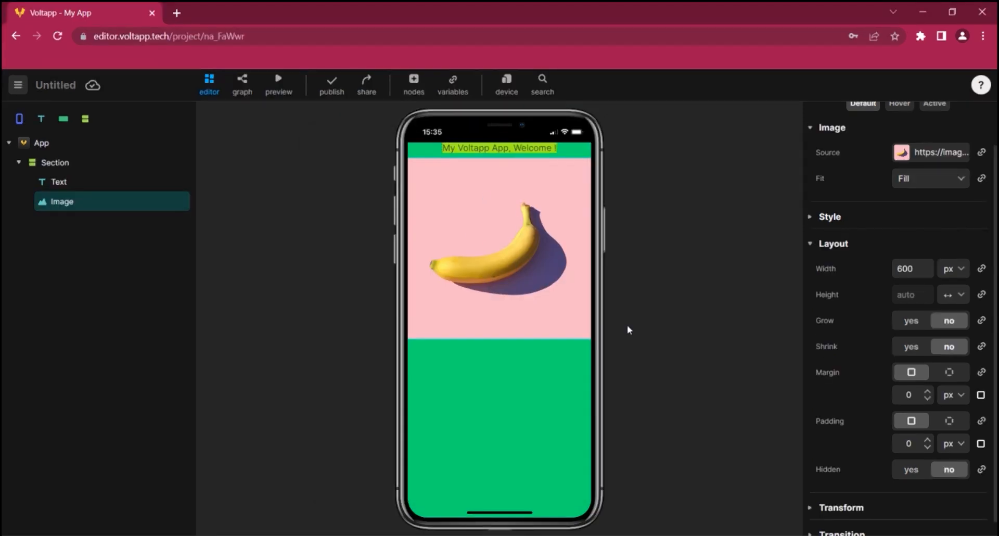
# Set the image's width to 100 % and switch its padding to per-side values with 20 px on the right
pyautogui.click(960, 274)
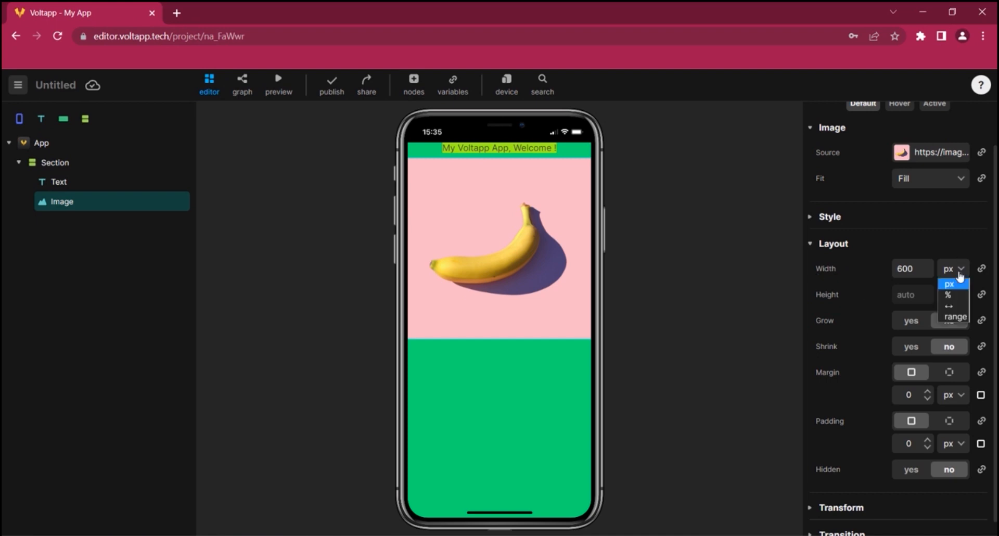
pyautogui.click(954, 295)
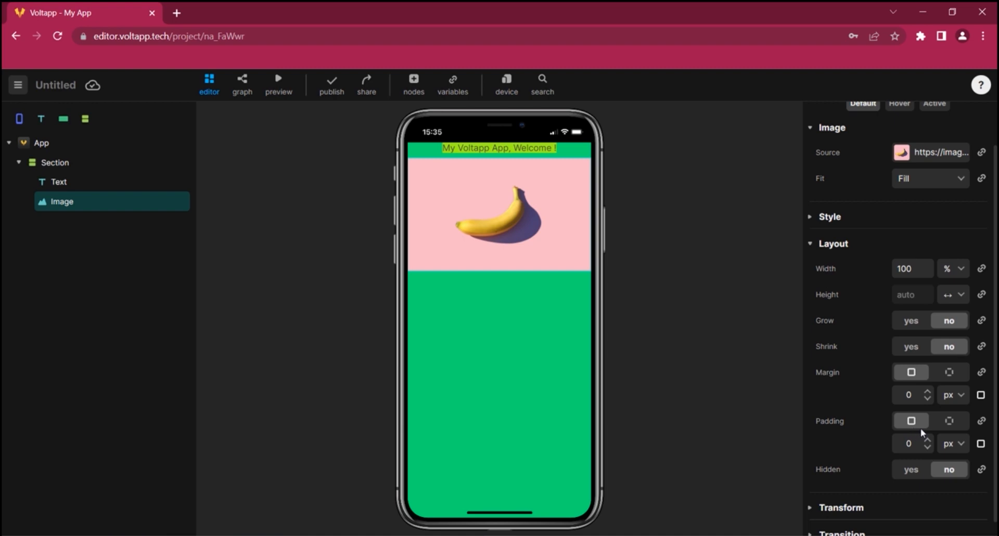
pyautogui.click(949, 421)
pyautogui.doubleClick(908, 465)
pyautogui.write('20')
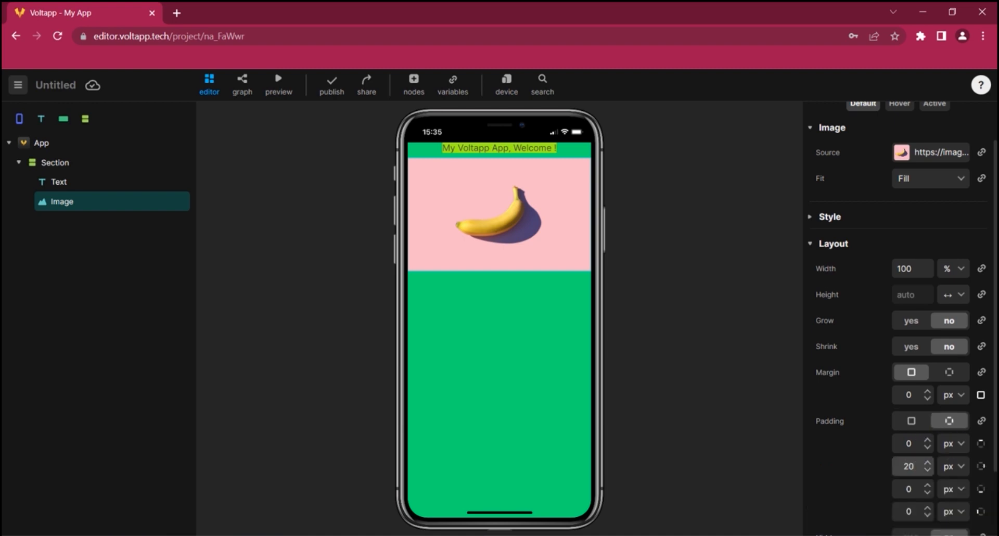
pyautogui.click(845, 461)
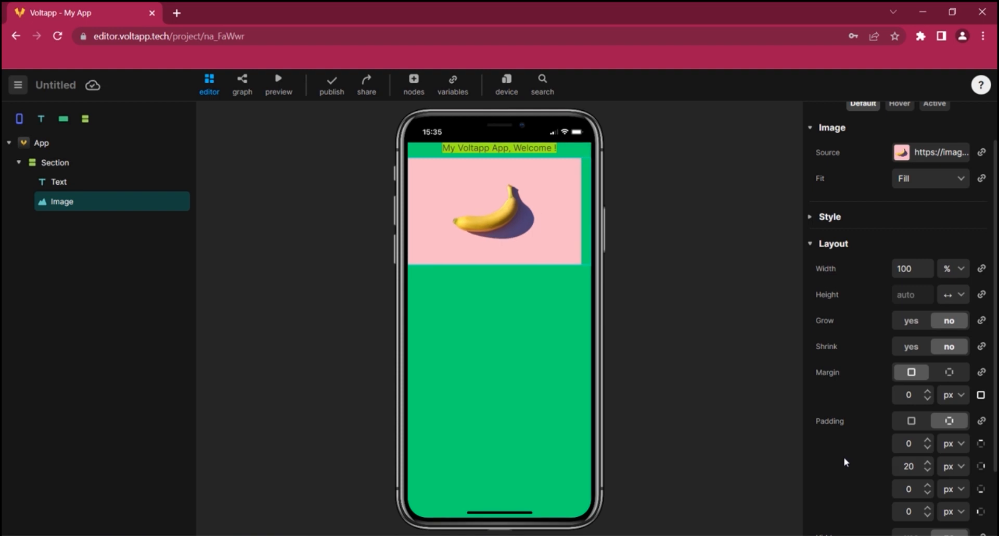
# Set the image's background colour to white #FFFFFF
pyautogui.click(808, 214)
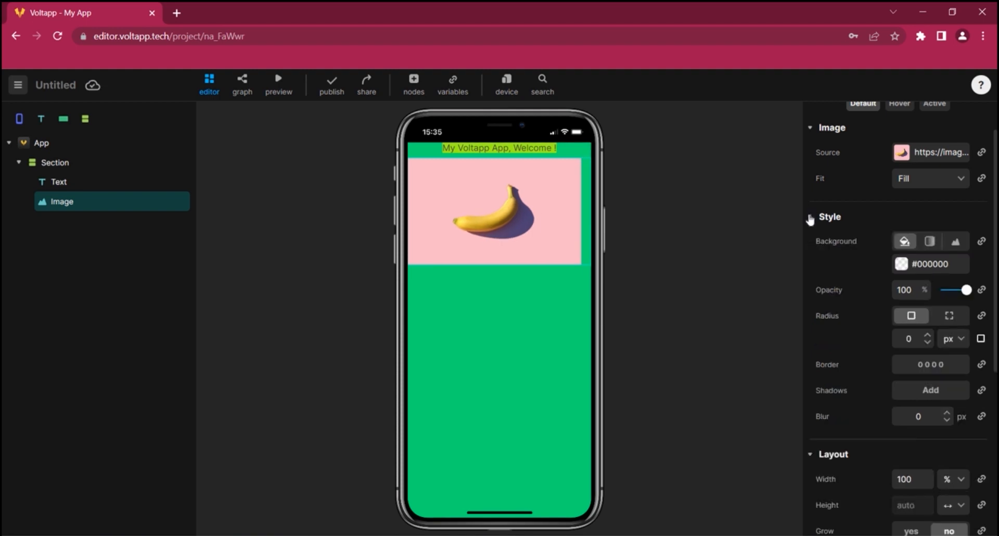
pyautogui.click(901, 265)
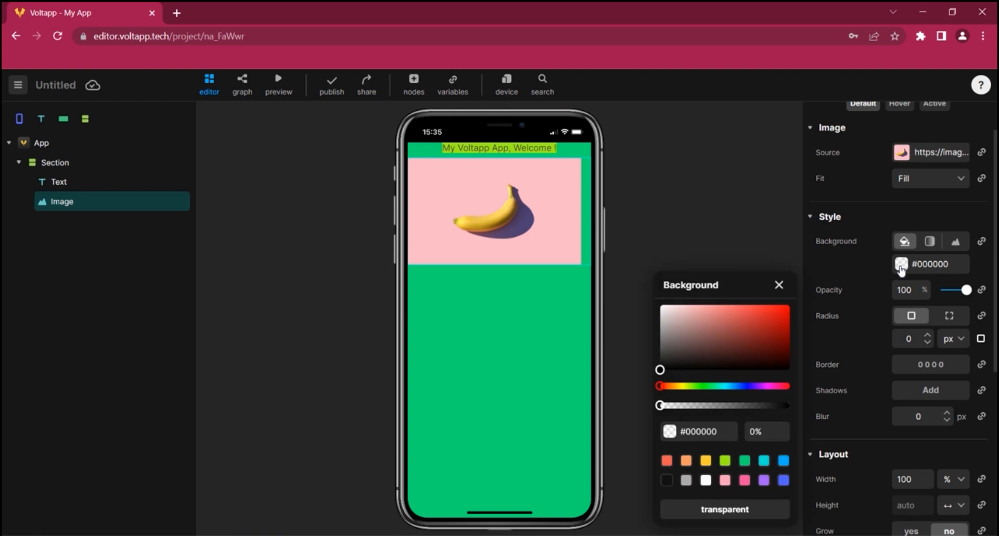
pyautogui.click(705, 479)
pyautogui.click(779, 285)
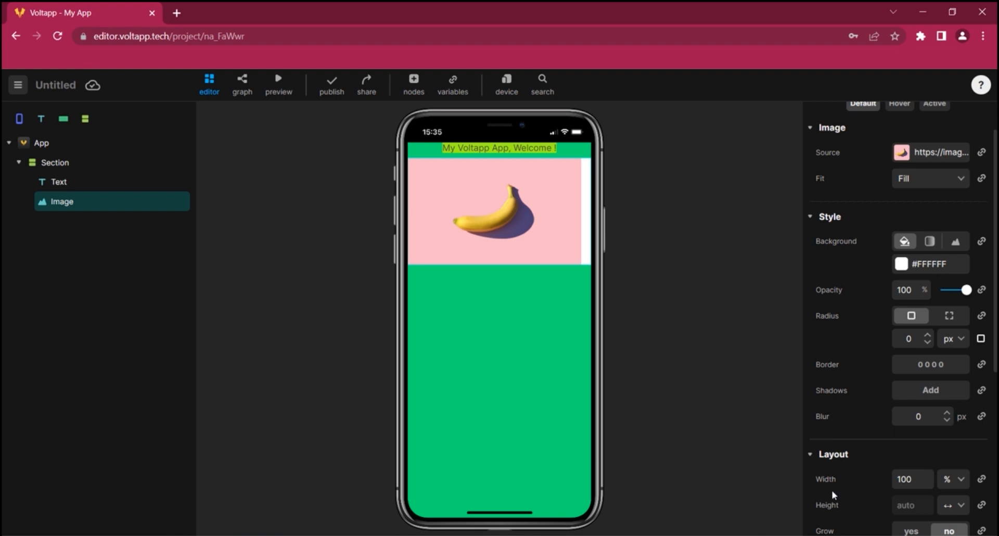
# Set the image's left padding to 50 %
pyautogui.scroll(-5, 874, 475)
pyautogui.click(953, 453)
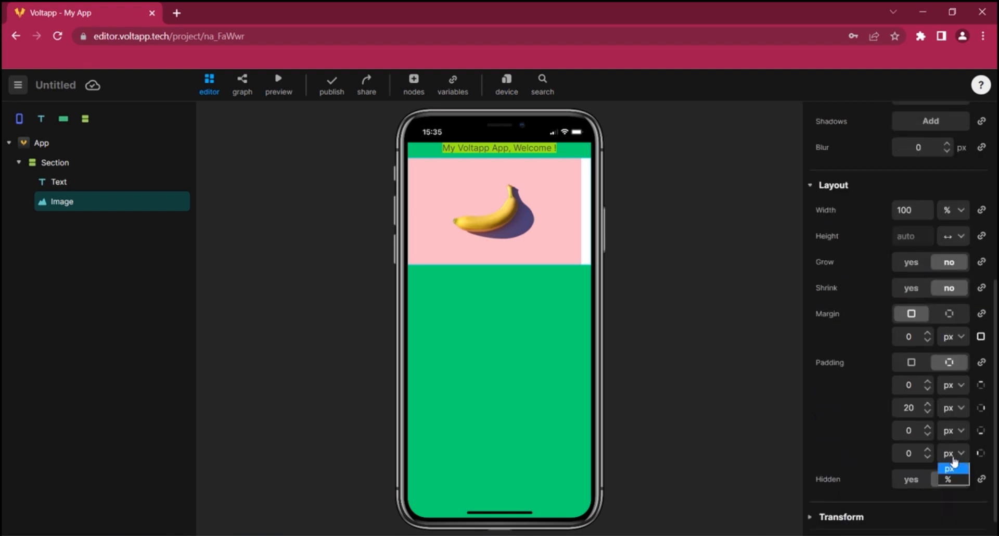
pyautogui.click(947, 478)
pyautogui.click(908, 452)
pyautogui.write('50')
pyautogui.press('Return')
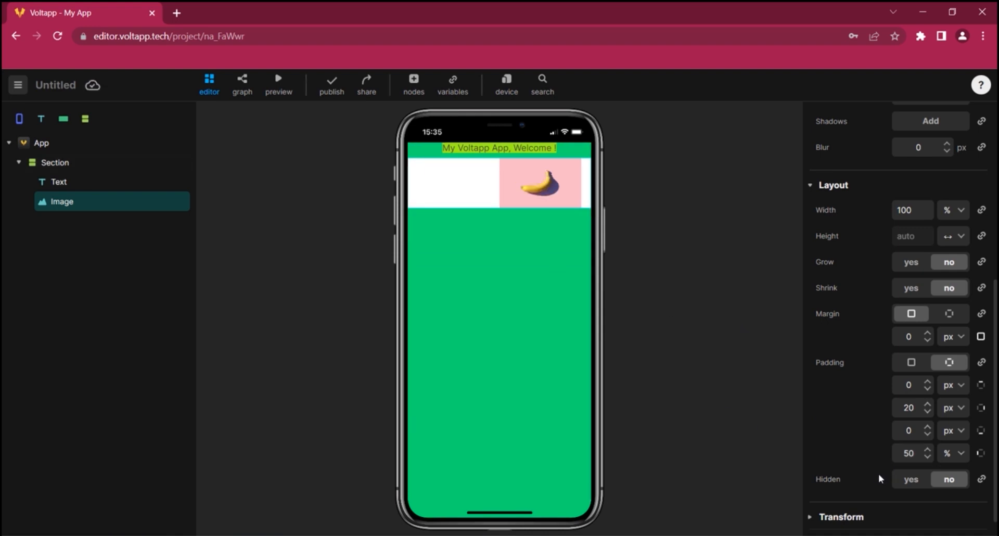
# Convert the image's Hidden property into a variable
pyautogui.click(909, 488)
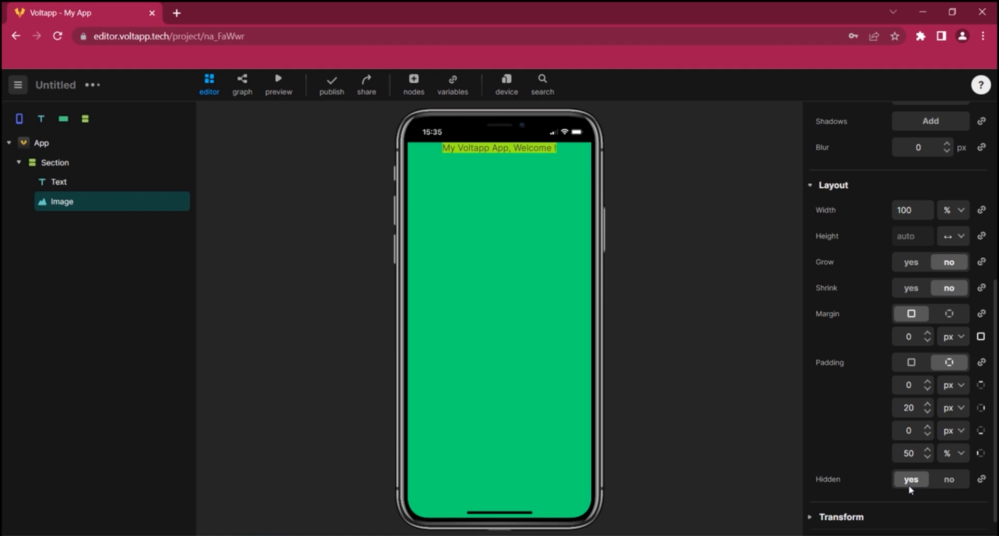
pyautogui.click(946, 482)
pyautogui.scroll(-1, 978, 468)
pyautogui.scroll(6, 982, 457)
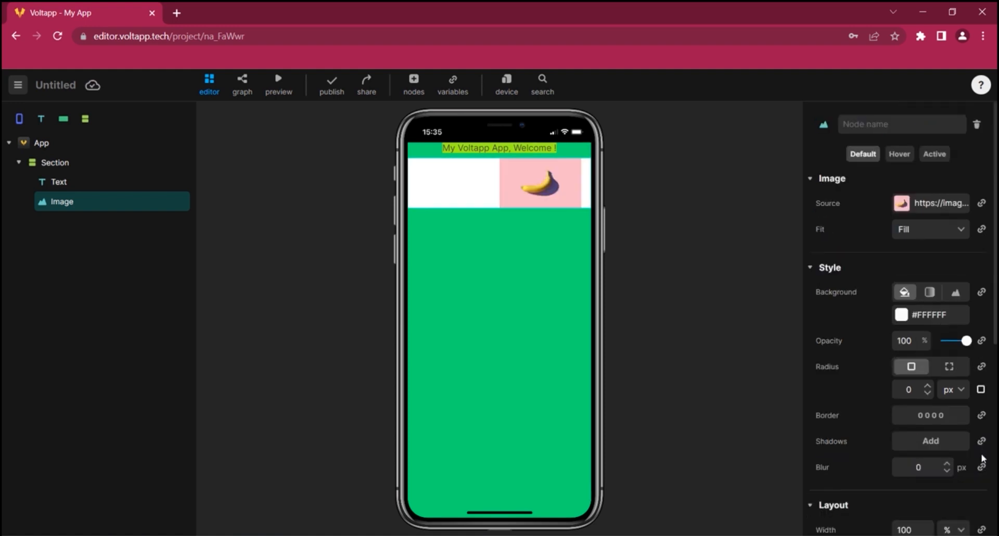
pyautogui.scroll(-7, 934, 452)
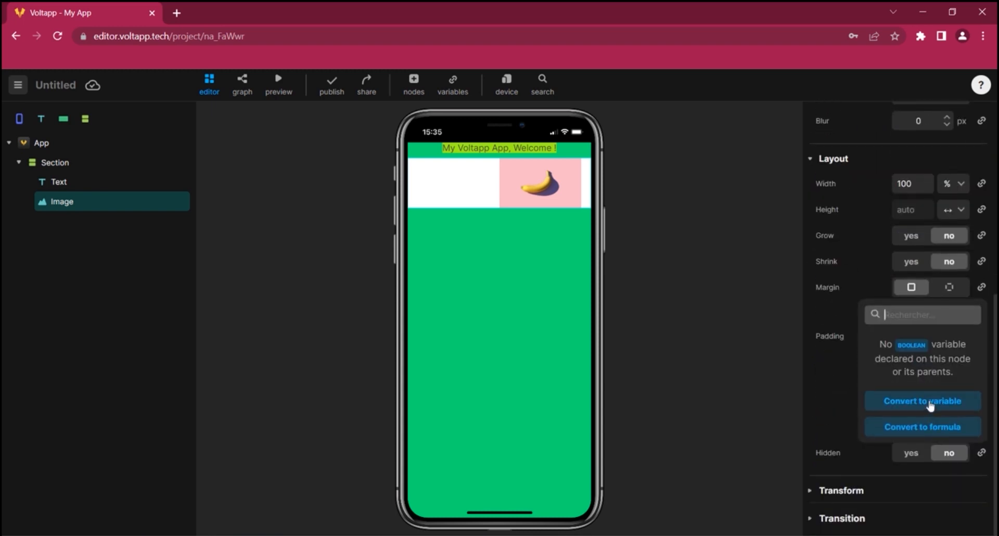
pyautogui.click(931, 405)
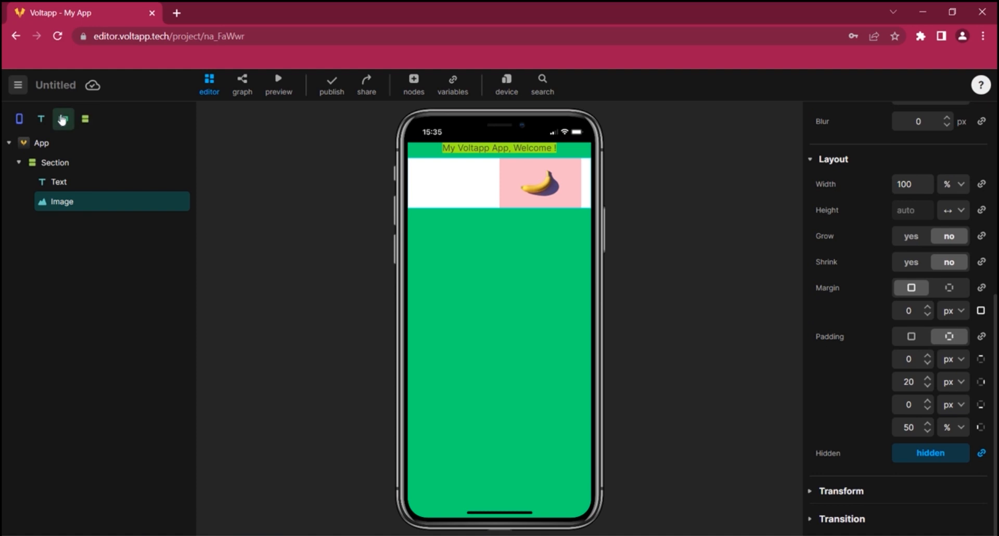
# Add a button to the Section and set its text to Hide Image
pyautogui.moveTo(62, 161); pyautogui.dragTo(65, 193)
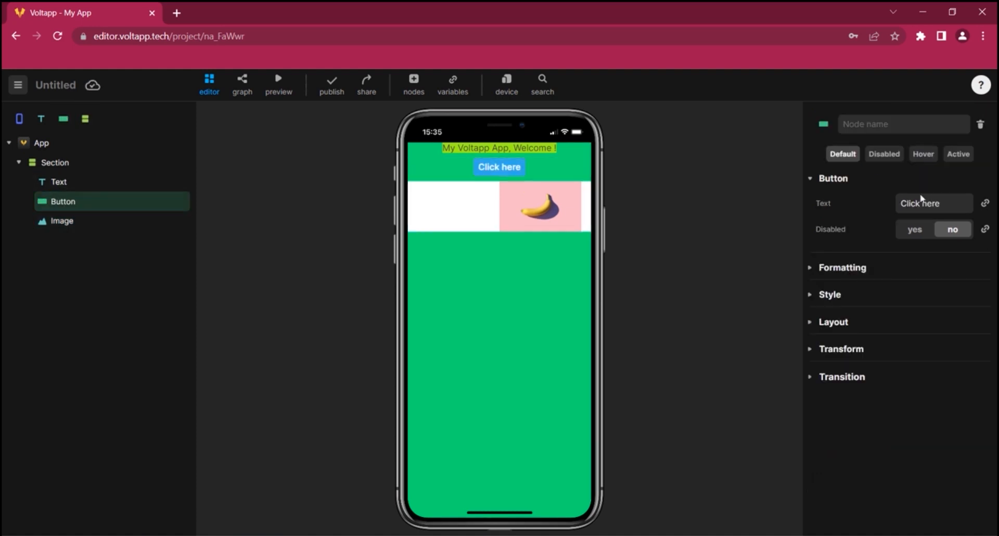
pyautogui.write('Hide Image')
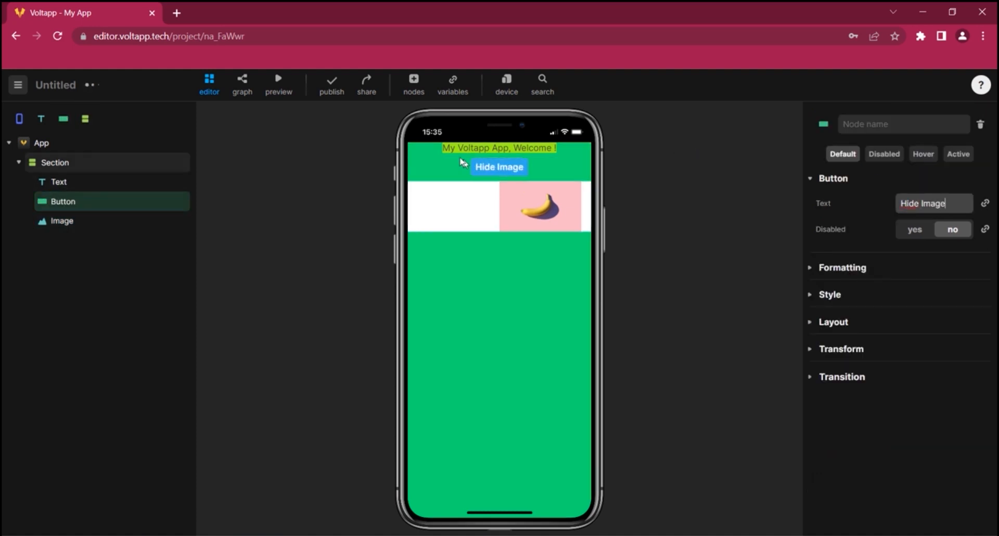
# In the button's graph, connect its click event to a set hidden block
pyautogui.click(242, 84)
pyautogui.rightClick(338, 252)
pyautogui.click(374, 269)
pyautogui.click(404, 215)
pyautogui.moveTo(338, 256)
pyautogui.mouseDown()
pyautogui.moveTo(277, 259)
pyautogui.moveTo(339, 263)
pyautogui.mouseUp()
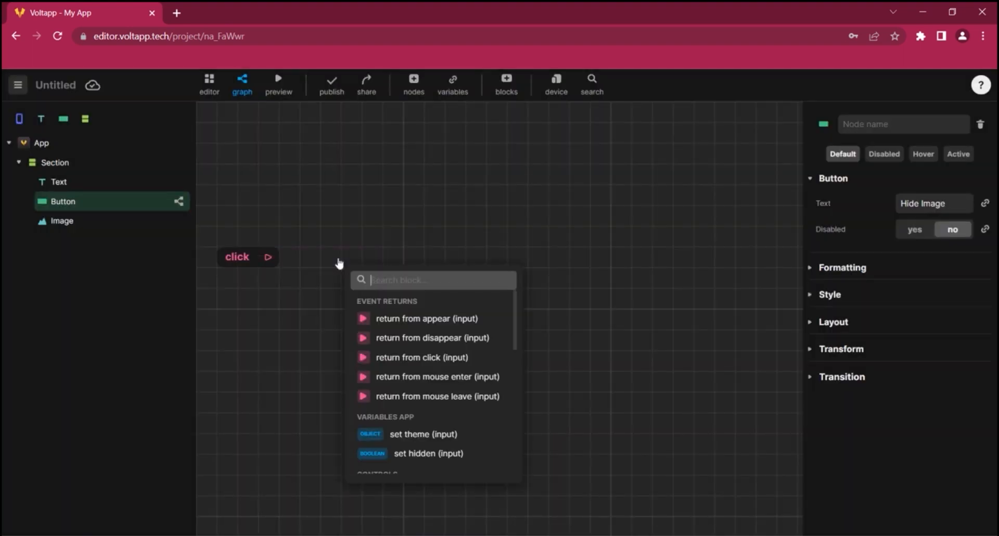
pyautogui.click(398, 448)
pyautogui.click(905, 239)
# Preview the app and test the Hide Image button
pyautogui.click(271, 80)
pyautogui.click(495, 165)
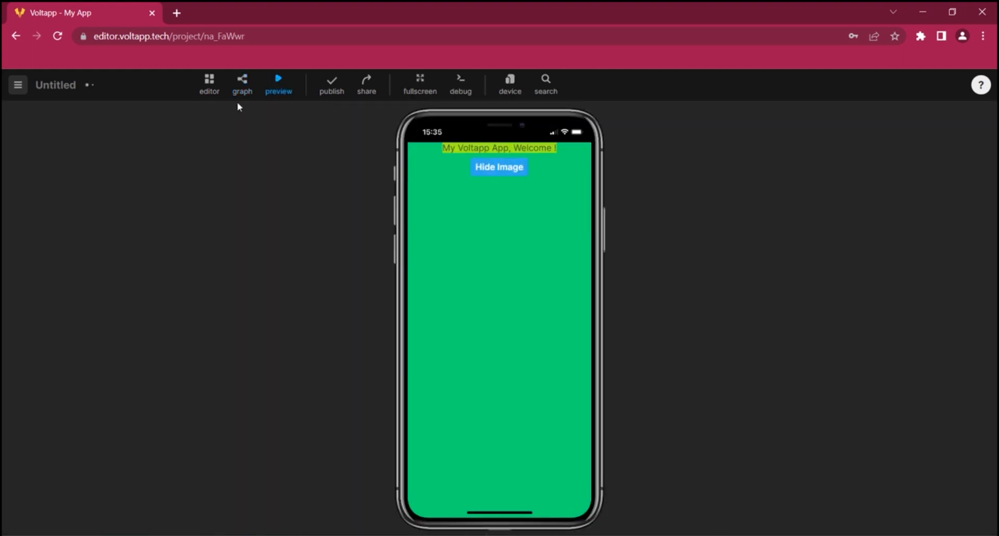
pyautogui.click(209, 84)
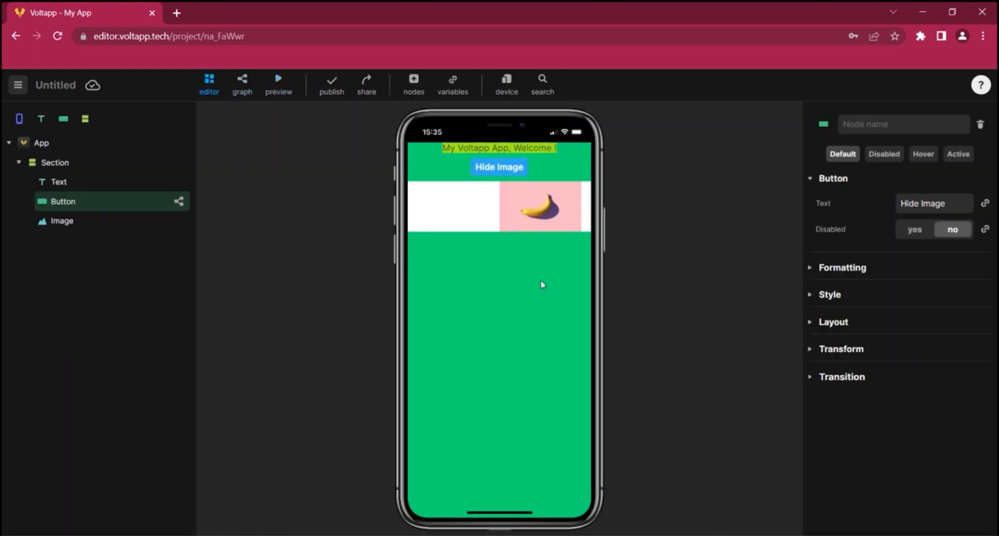
# Remove the Button and Image nodes from the Section
pyautogui.rightClick(155, 206)
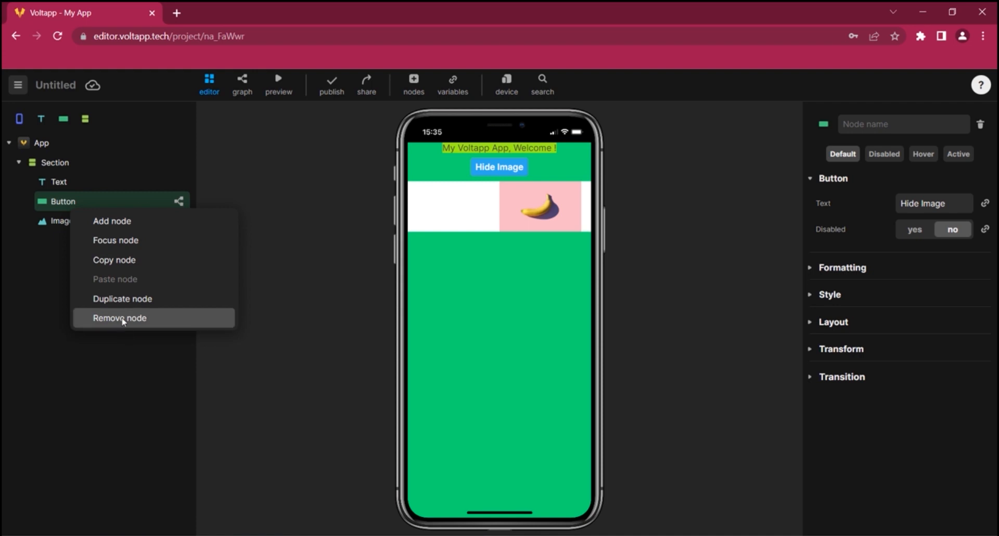
pyautogui.click(123, 319)
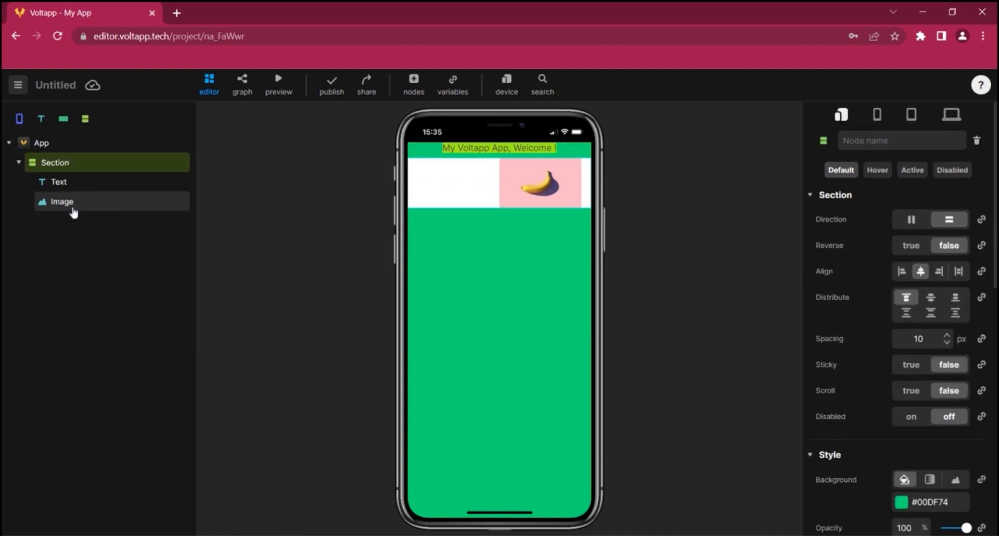
pyautogui.click(74, 213)
pyautogui.rightClick(73, 212)
pyautogui.click(73, 323)
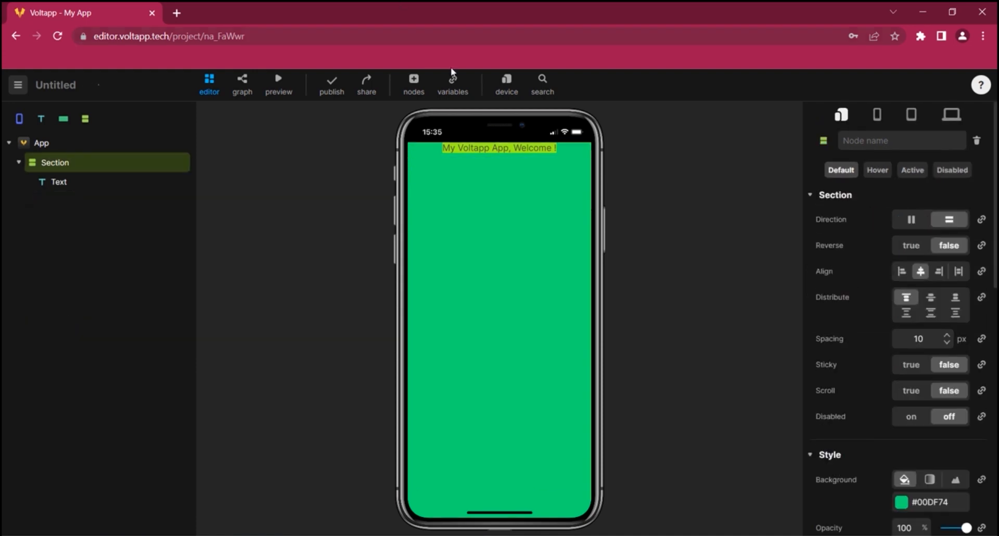
# Switch the preview device back to MacBook Air
pyautogui.click(500, 84)
pyautogui.click(555, 195)
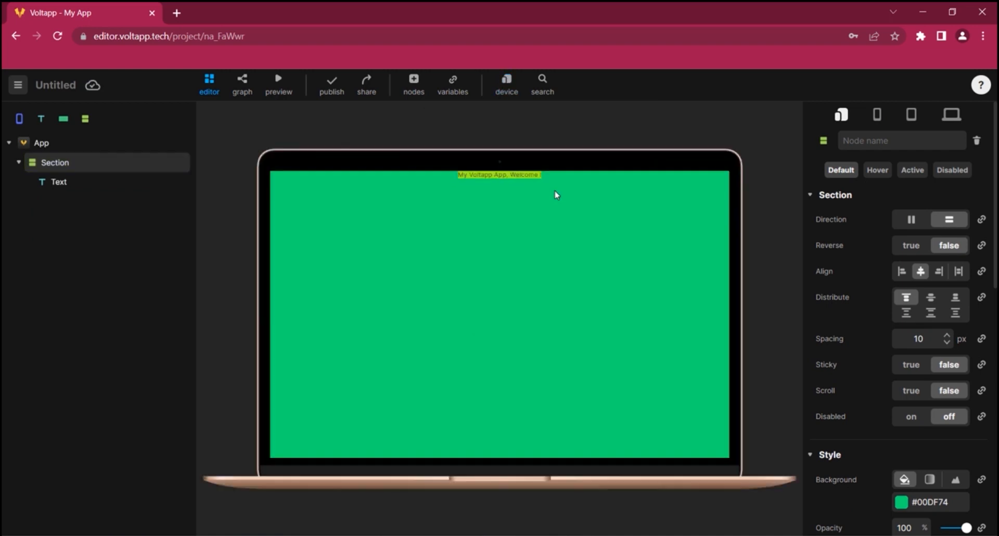
# Set the title text's background colour to yellow #F9CC30
pyautogui.click(513, 177)
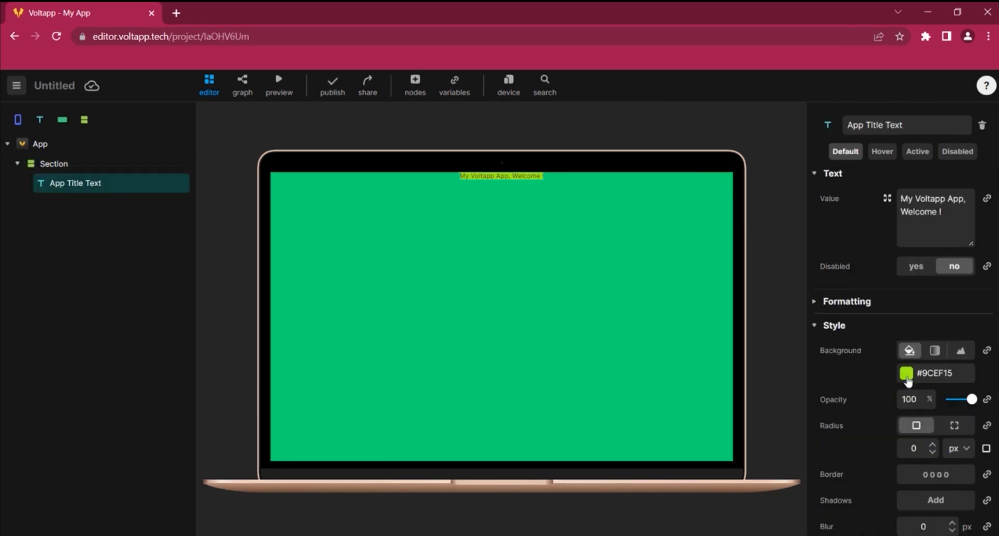
pyautogui.click(905, 373)
pyautogui.click(709, 476)
pyautogui.scroll(-2, 890, 419)
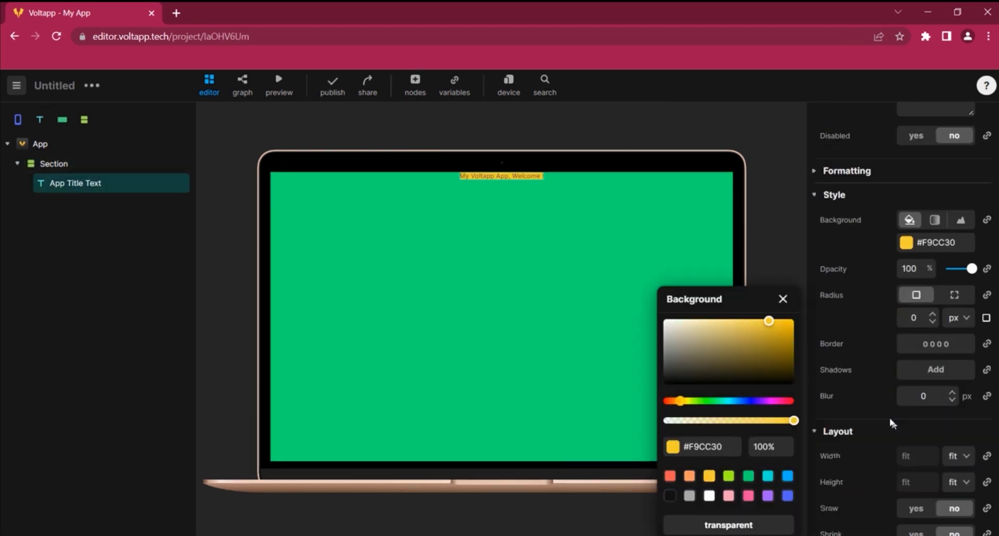
# Set the title text's padding to 20 px
pyautogui.click(834, 194)
pyautogui.moveTo(908, 436); pyautogui.dragTo(980, 426)
pyautogui.write('20')
pyautogui.press('Return')
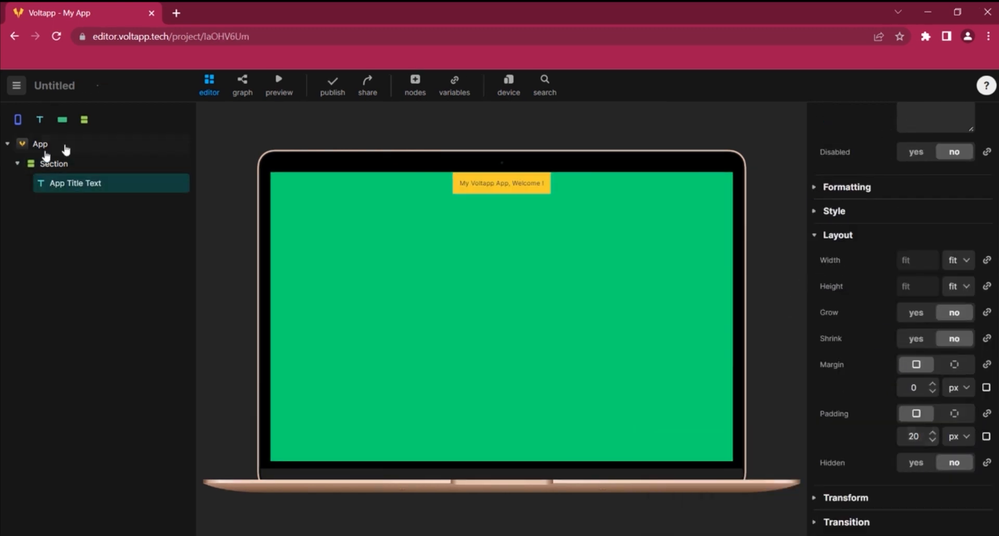
# Change the title text to Child Node
pyautogui.tripleClick(524, 186)
pyautogui.write('Child Node')
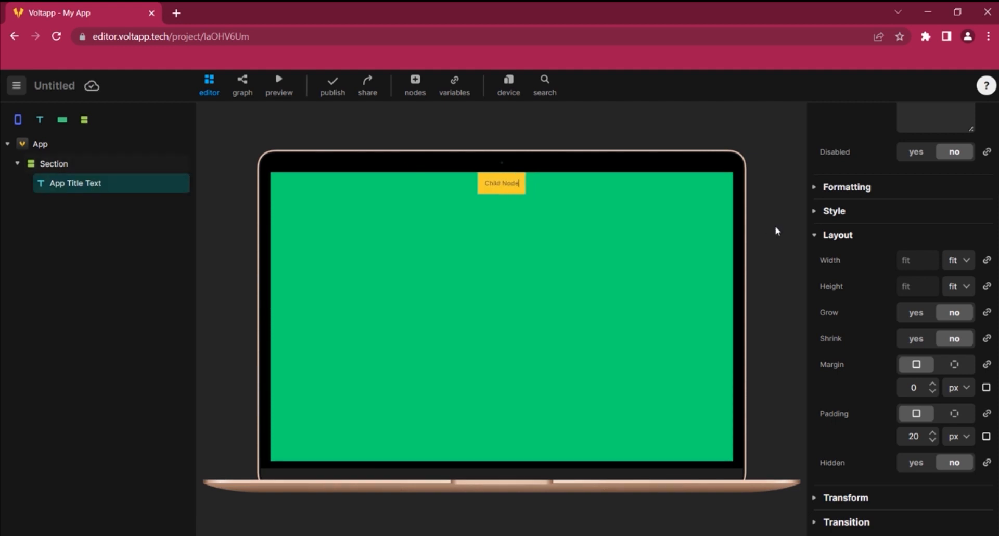
# Duplicate the App Title Text node twice
pyautogui.rightClick(78, 182)
pyautogui.click(74, 281)
pyautogui.click(73, 281)
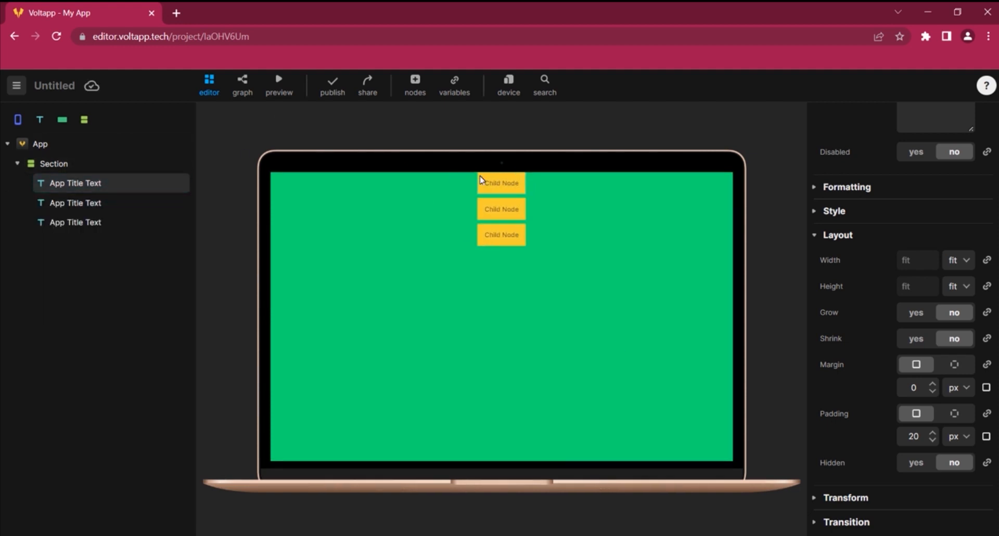
# Set the three child texts' values to Child Node 1, Child Node 2 and Child Node 3
pyautogui.click(507, 190)
pyautogui.click(952, 214)
pyautogui.click(952, 214)
pyautogui.write('1')
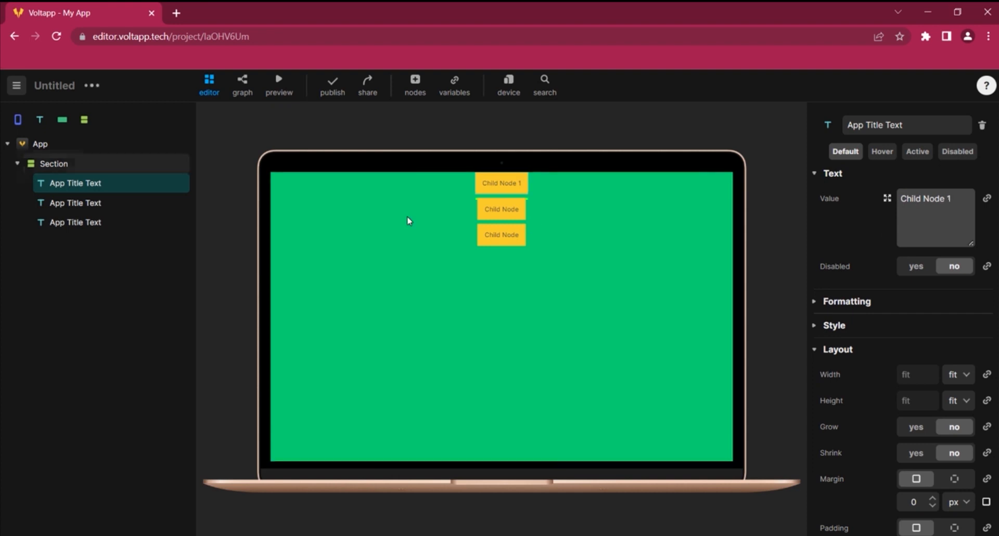
pyautogui.click(502, 210)
pyautogui.click(950, 215)
pyautogui.click(952, 215)
pyautogui.write('2')
pyautogui.click(501, 234)
pyautogui.click(952, 214)
pyautogui.write('3')
# Rename the three text nodes in the tree Child node 1, Child node 2 and Child node 3
pyautogui.click(97, 183)
pyautogui.tripleClick(96, 184)
pyautogui.write('Child node 1')
pyautogui.click(74, 206)
pyautogui.tripleClick(114, 202)
pyautogui.write('Child')
pyautogui.click(89, 222)
pyautogui.tripleClick(89, 223)
pyautogui.write('Ch')
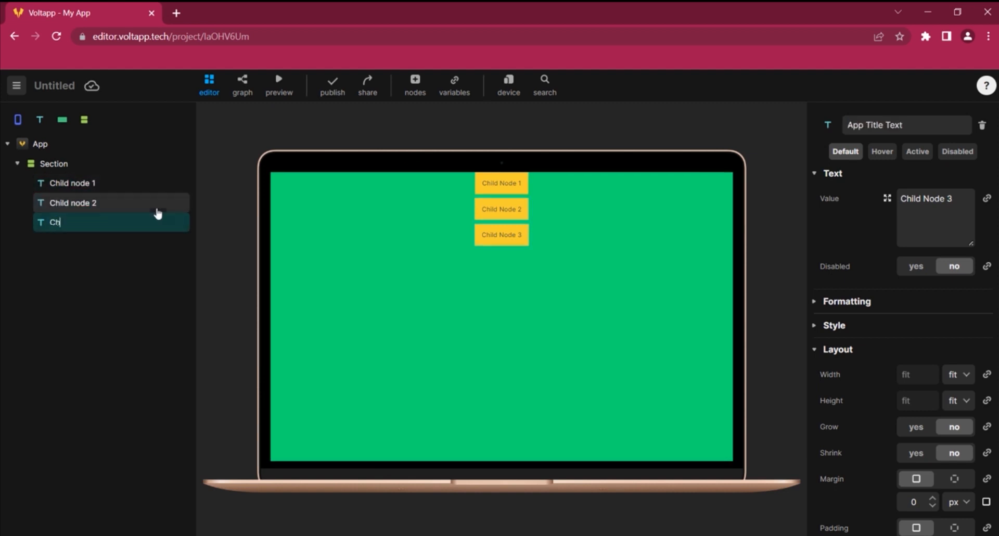
pyautogui.click(220, 172)
# Try switching the section's direction to horizontal and back to vertical
pyautogui.click(156, 163)
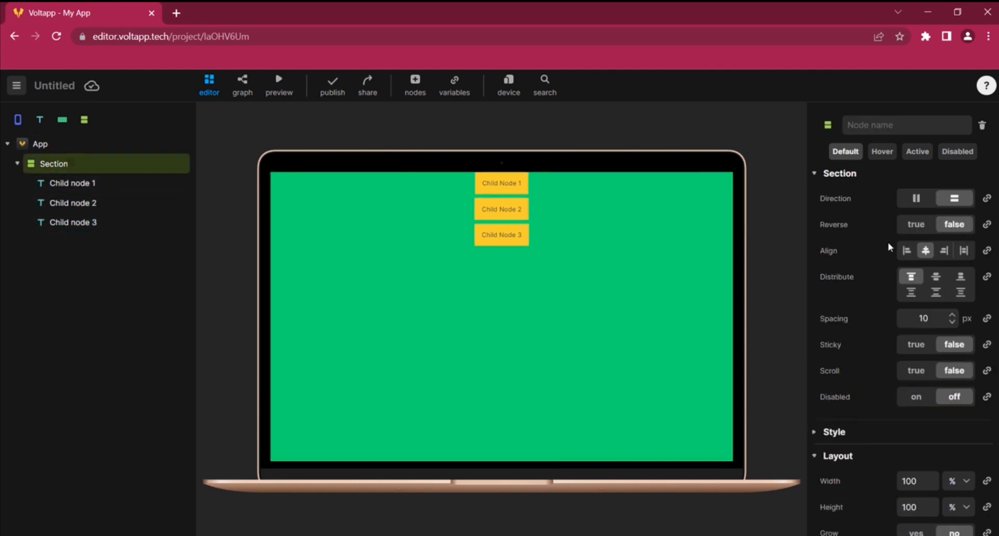
pyautogui.click(913, 199)
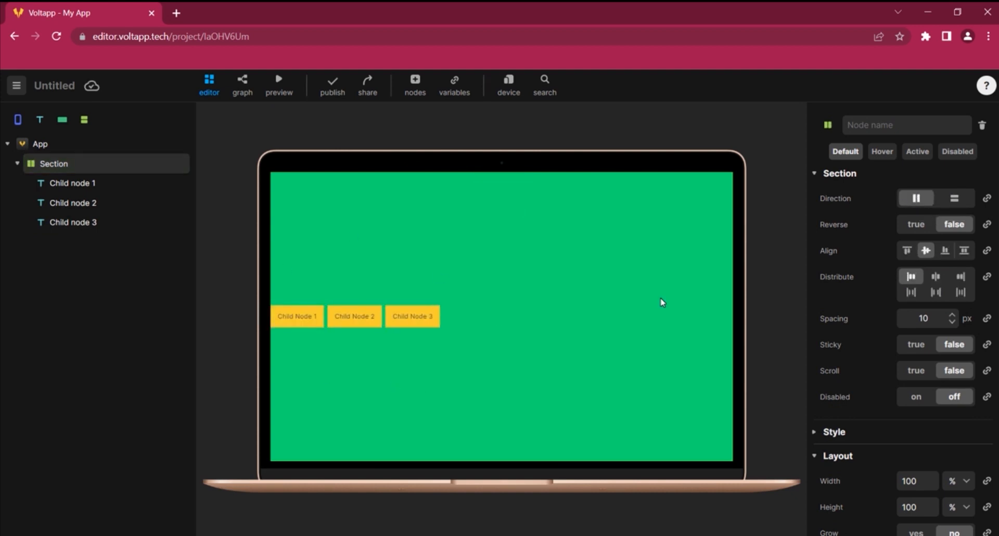
pyautogui.click(954, 198)
# Wrap Child node 2 in a new nested section and duplicate Child node 2 twice inside it
pyautogui.moveTo(83, 120); pyautogui.dragTo(79, 205)
pyautogui.rightClick(84, 223)
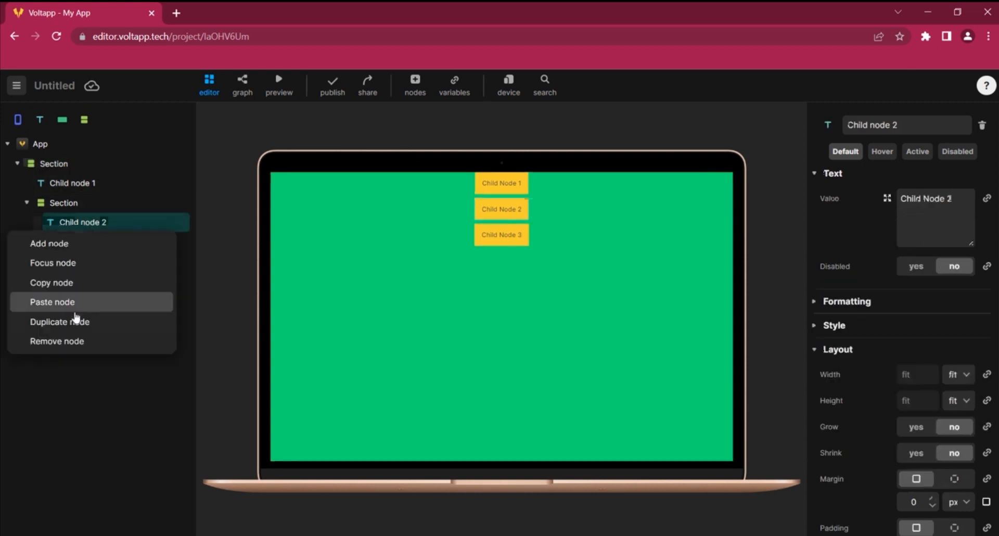
pyautogui.click(77, 320)
pyautogui.rightClick(82, 223)
pyautogui.click(83, 320)
# Set the nested section's direction to horizontal and add another duplicate of Child node 2
pyautogui.click(79, 203)
pyautogui.click(919, 198)
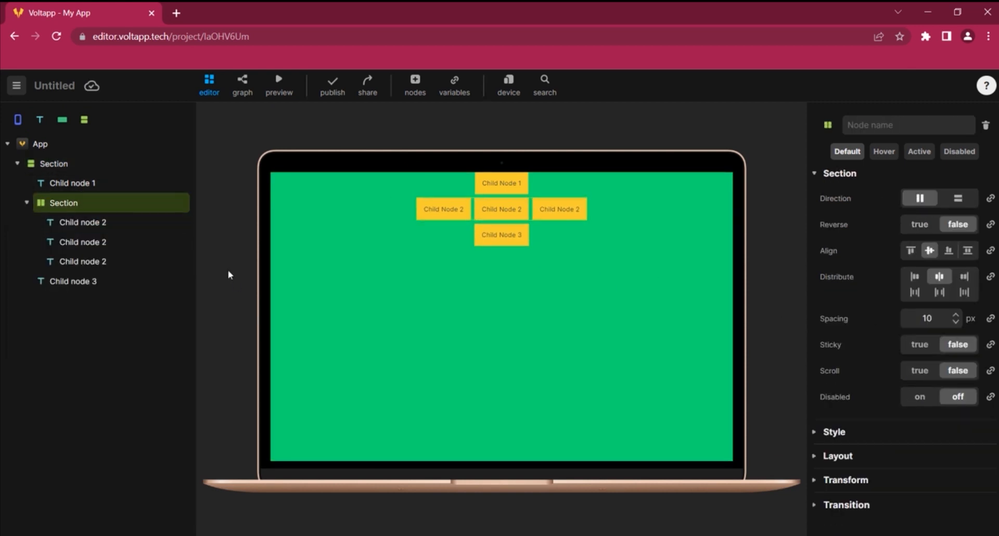
pyautogui.rightClick(93, 221)
pyautogui.click(78, 315)
# Rename the nested section Middle and the outer section Full page
pyautogui.doubleClick(63, 202)
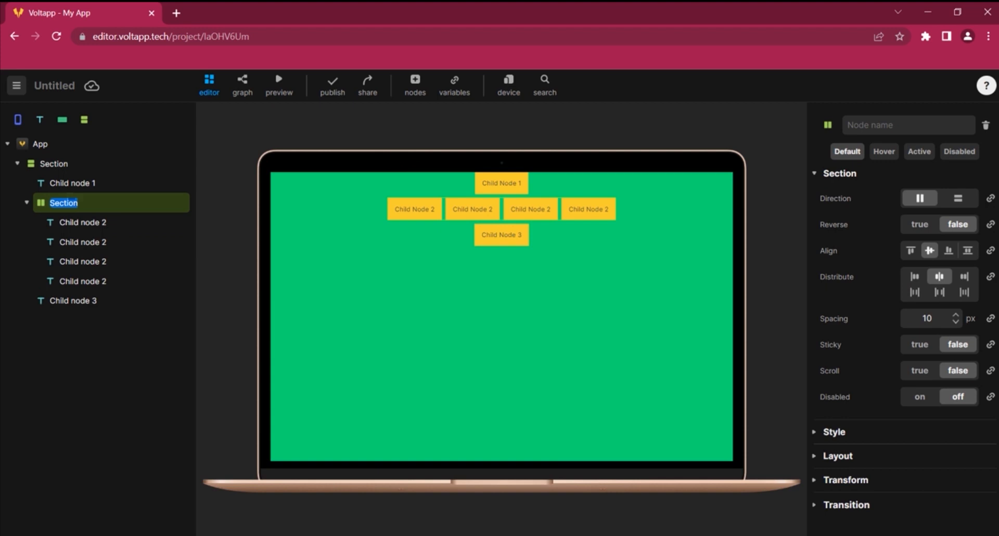
pyautogui.doubleClick(54, 164)
pyautogui.write('Full page')
pyautogui.press('Return')
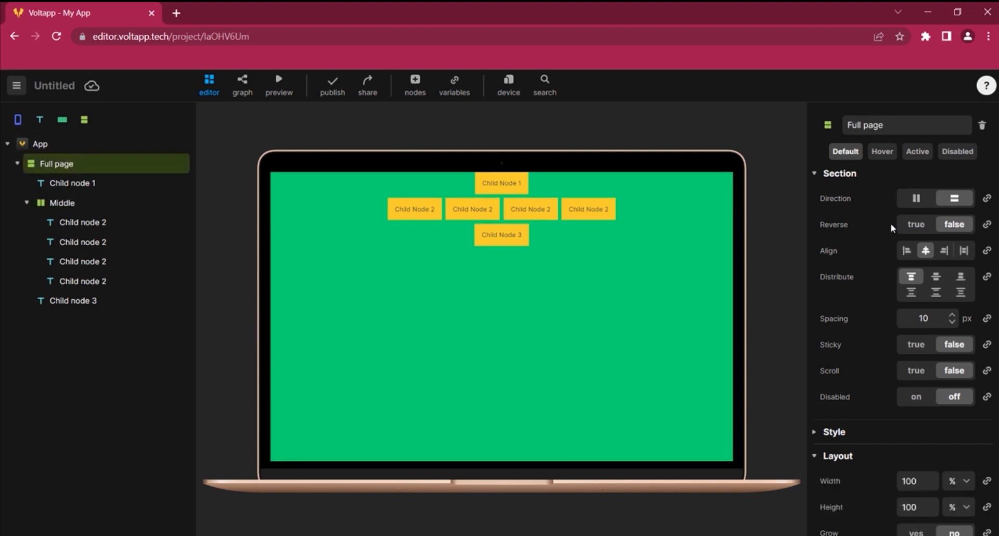
# Try the Full page section's reverse and alignment options, returning to centred alignment
pyautogui.click(916, 224)
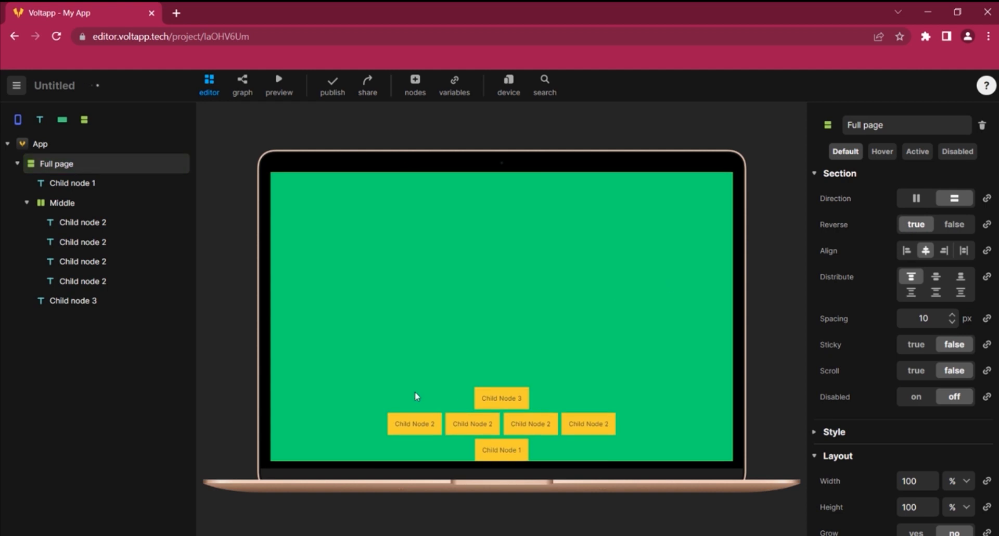
pyautogui.click(958, 227)
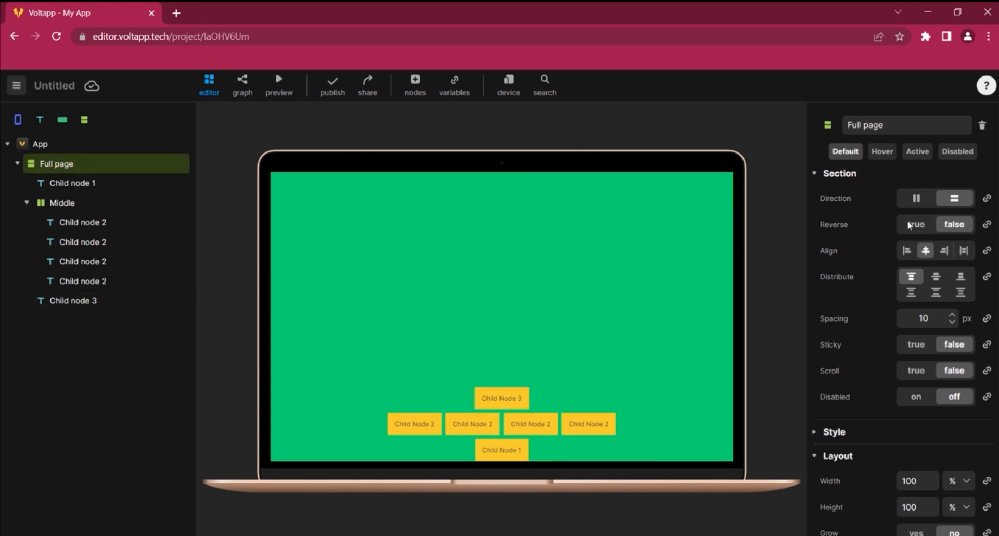
pyautogui.click(907, 254)
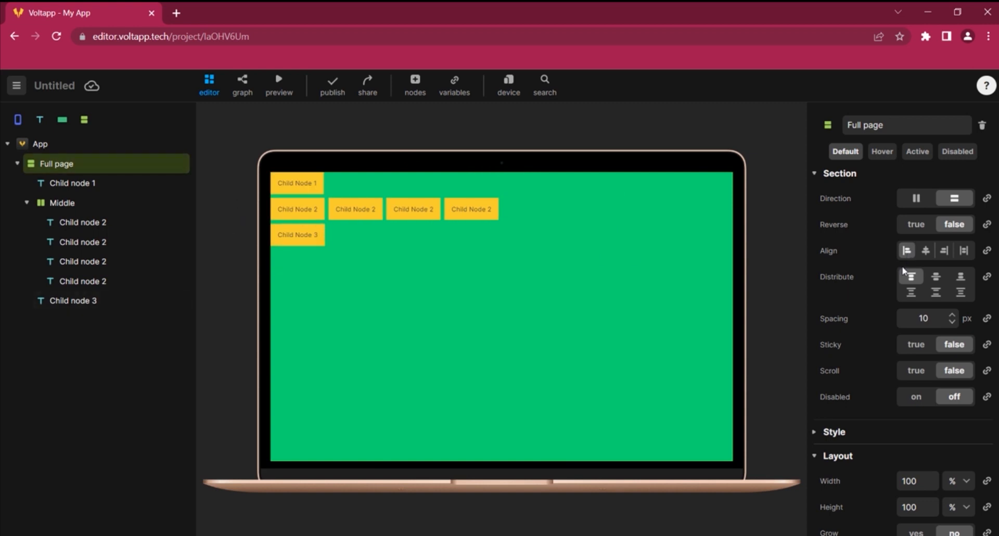
pyautogui.click(945, 255)
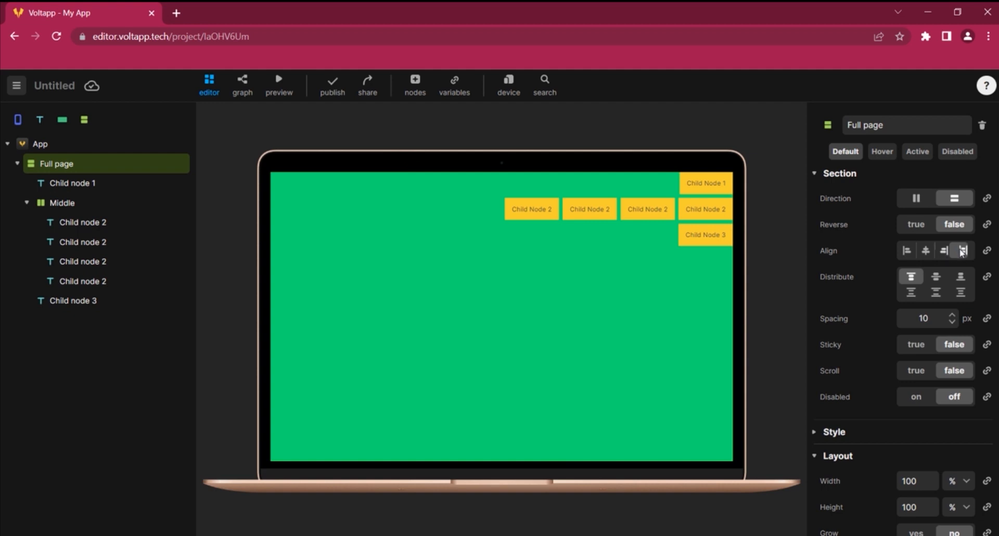
pyautogui.click(961, 252)
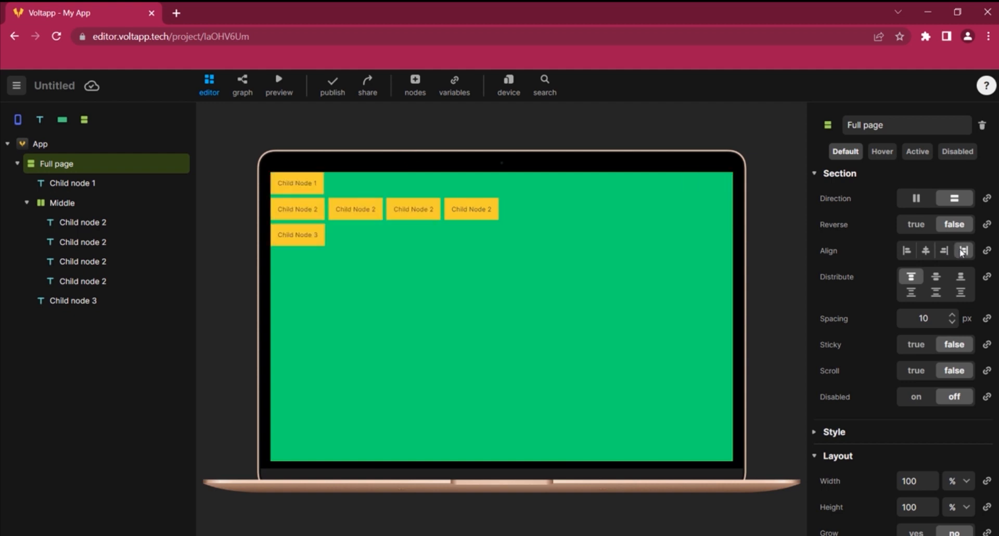
# Cycle through the distribution options and set the Full page section to distribute its children centred
pyautogui.click(936, 278)
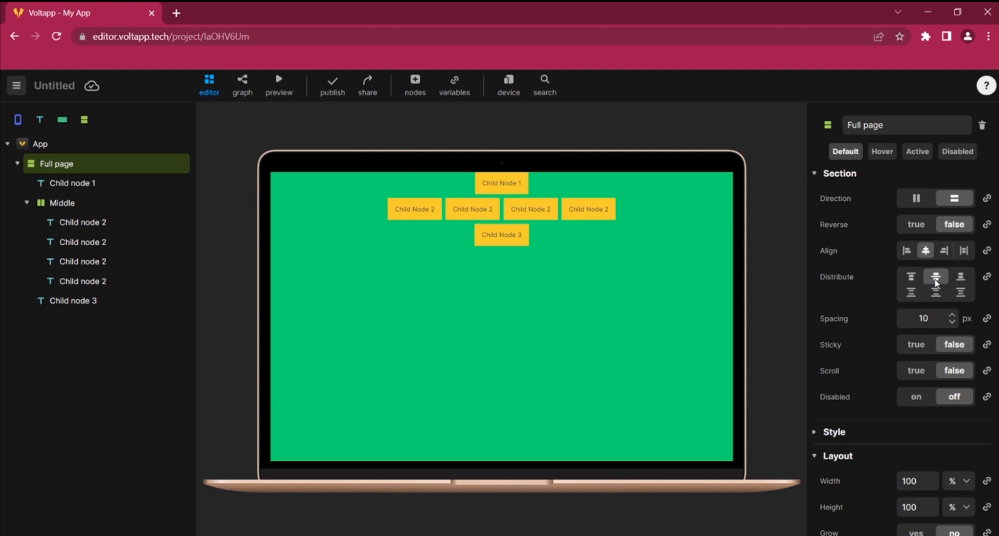
pyautogui.click(961, 281)
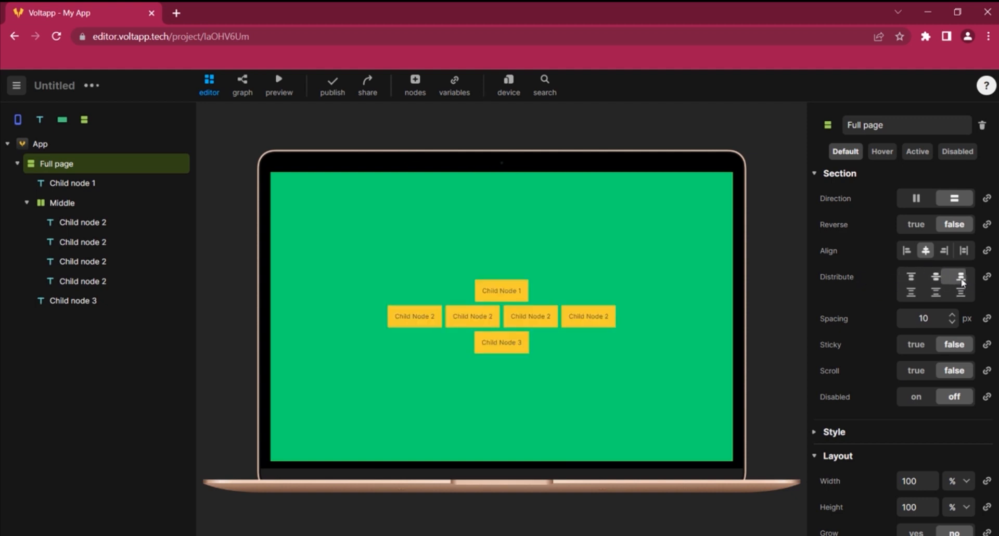
pyautogui.click(916, 298)
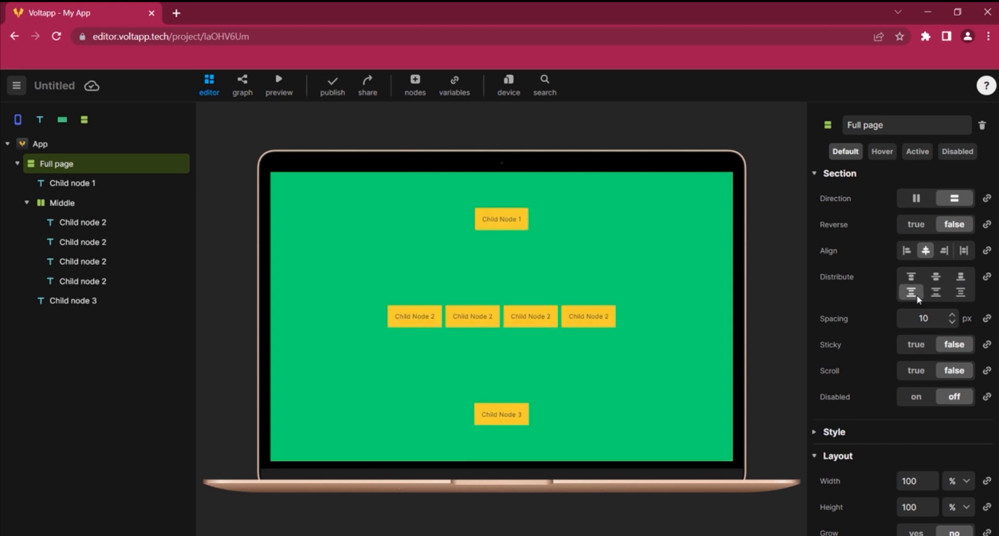
pyautogui.click(936, 293)
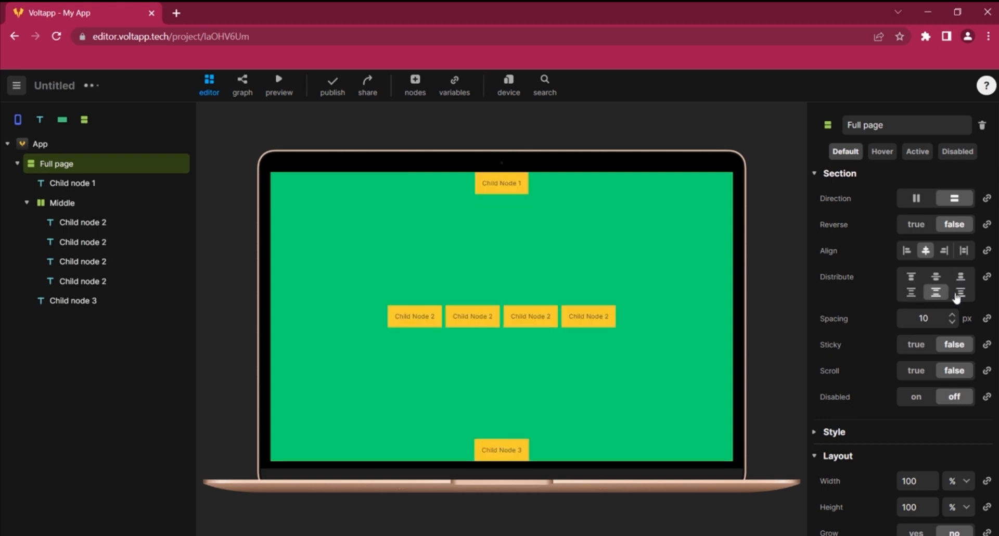
pyautogui.click(961, 293)
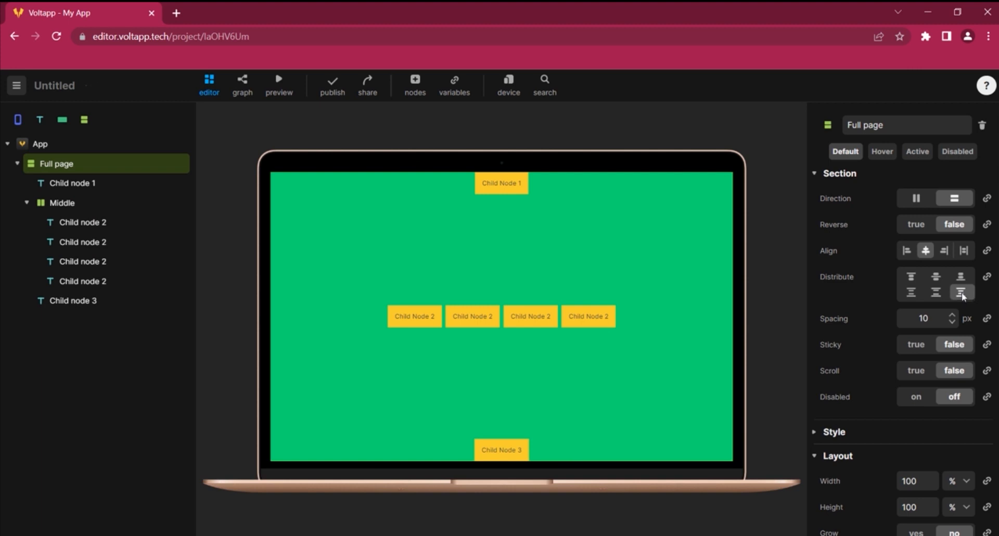
pyautogui.click(931, 279)
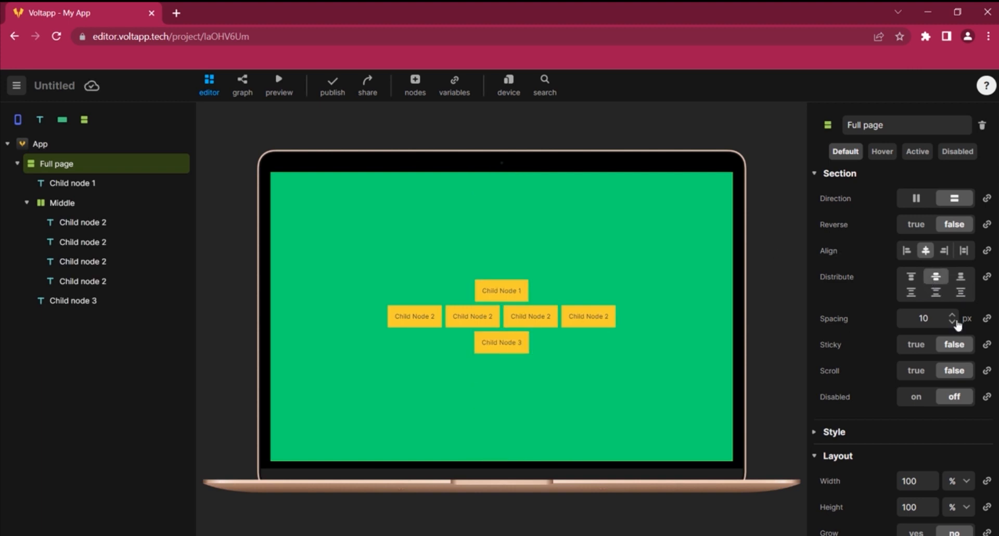
# Set the Full page section's spacing to 20 px
pyautogui.doubleClick(923, 318)
pyautogui.write('50')
pyautogui.click(791, 318)
pyautogui.doubleClick(922, 318)
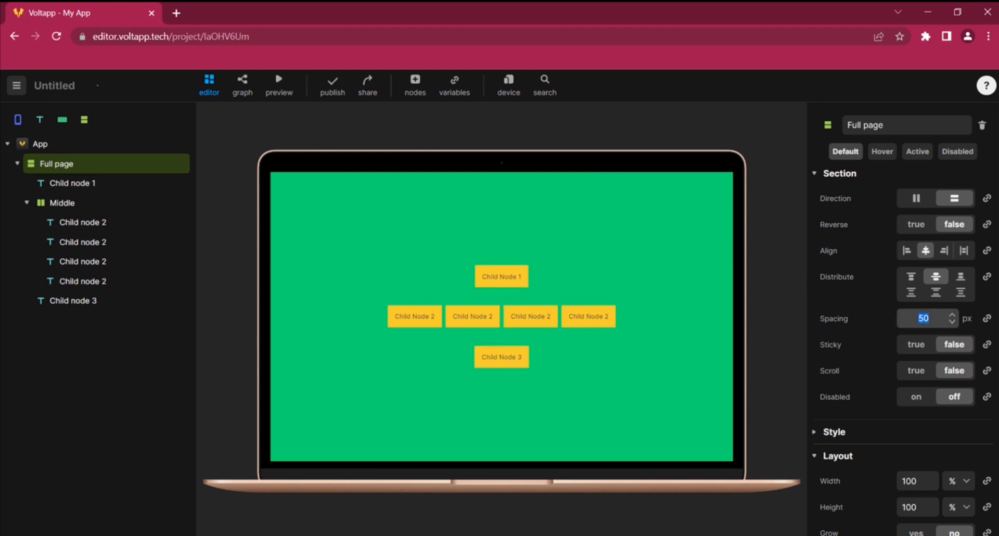
pyautogui.write('20')
pyautogui.click(784, 376)
pyautogui.doubleClick(923, 318)
pyautogui.write('0')
pyautogui.click(768, 284)
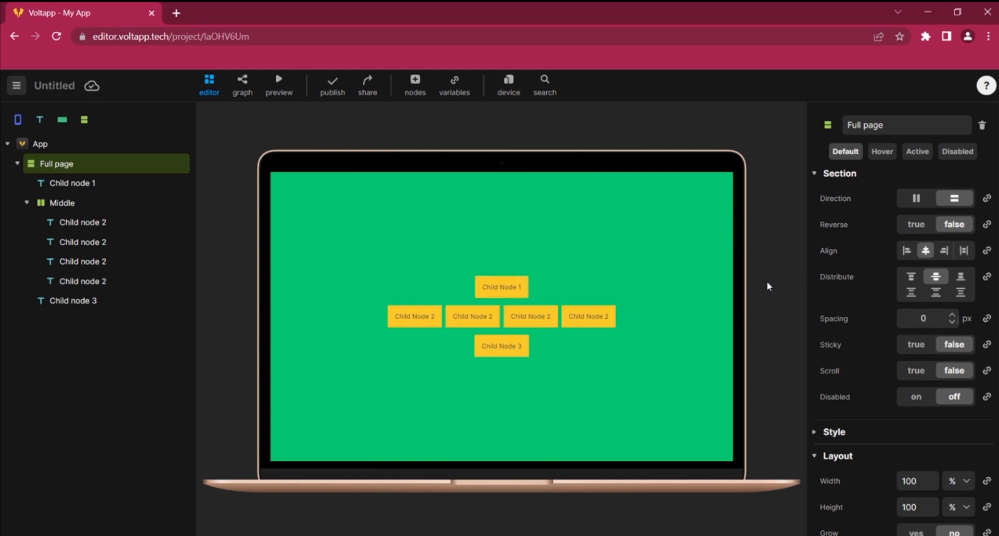
pyautogui.doubleClick(923, 318)
pyautogui.write('20')
pyautogui.click(782, 342)
# Set the Middle section's spacing to 5 px and briefly toggle its Disabled option on and off
pyautogui.click(66, 203)
pyautogui.doubleClick(924, 318)
pyautogui.write('30')
pyautogui.click(896, 413)
pyautogui.doubleClick(924, 319)
pyautogui.write('0')
pyautogui.click(896, 413)
pyautogui.doubleClick(924, 318)
pyautogui.write('20')
pyautogui.doubleClick(924, 318)
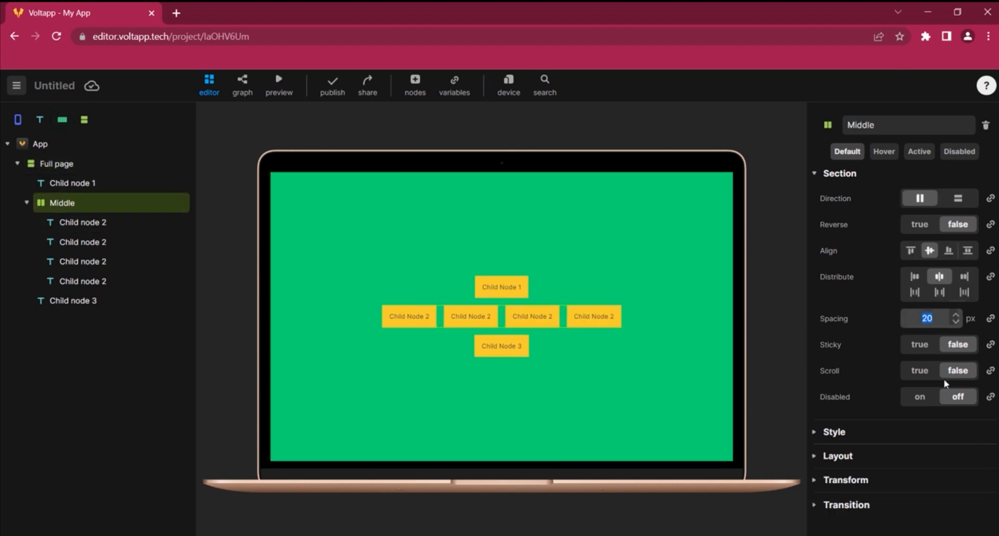
pyautogui.write('5')
pyautogui.press('Return')
pyautogui.click(919, 396)
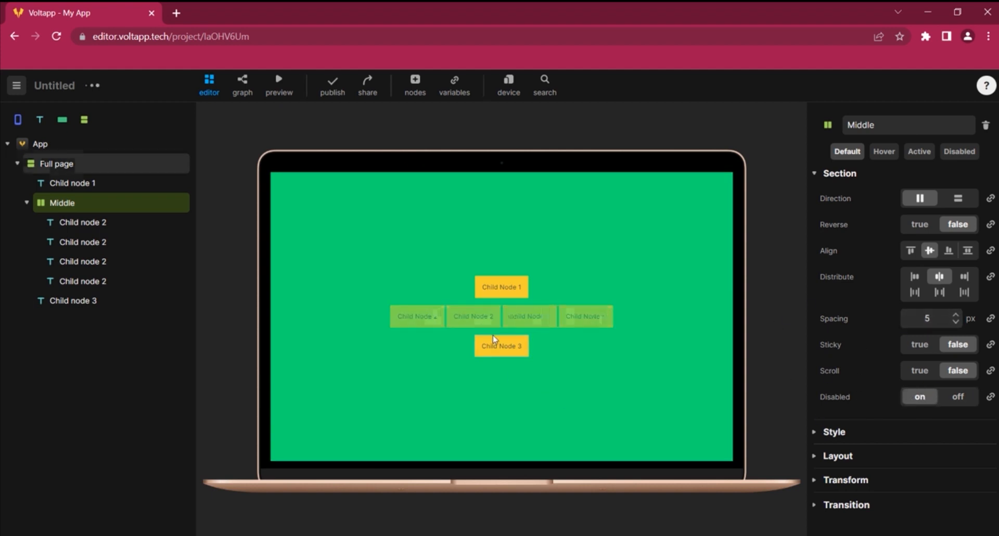
pyautogui.click(952, 398)
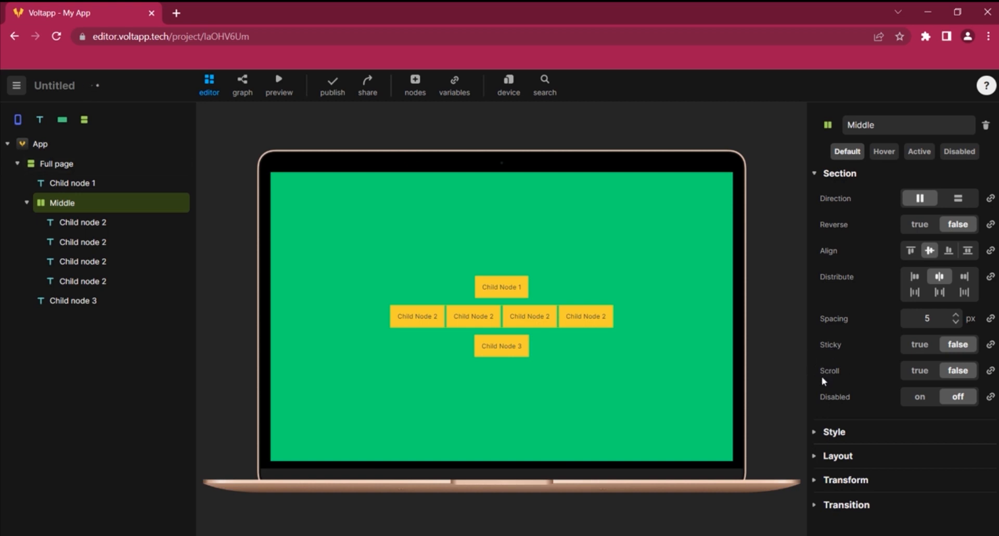
# Move the four Child node 2 copies out of Middle into the Full page section
pyautogui.moveTo(73, 226); pyautogui.dragTo(66, 182)
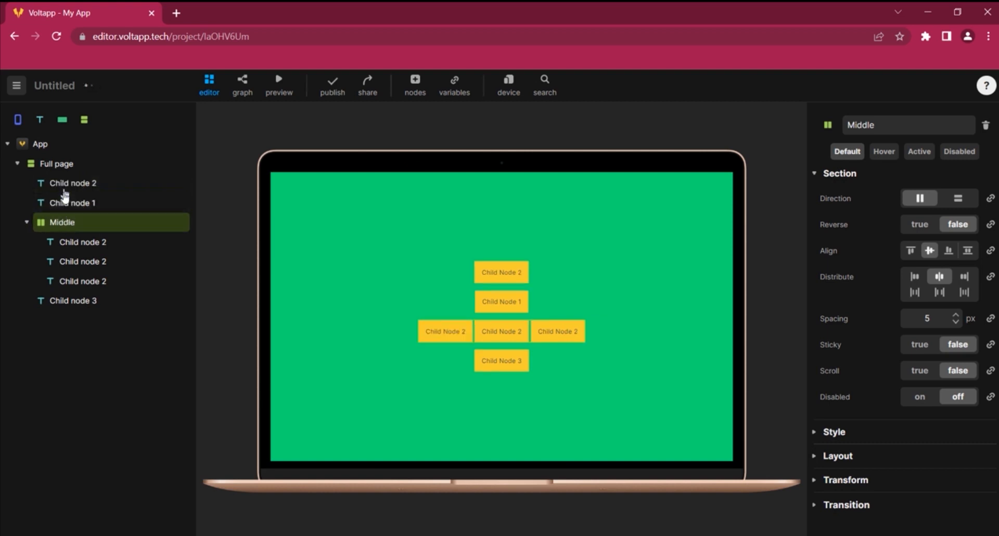
pyautogui.moveTo(70, 243); pyautogui.dragTo(66, 199)
pyautogui.moveTo(72, 262); pyautogui.dragTo(65, 234)
pyautogui.moveTo(68, 282); pyautogui.dragTo(56, 253)
# Remove the Middle section and set the Full page section's distribution to top
pyautogui.rightClick(58, 284)
pyautogui.click(47, 401)
pyautogui.click(913, 280)
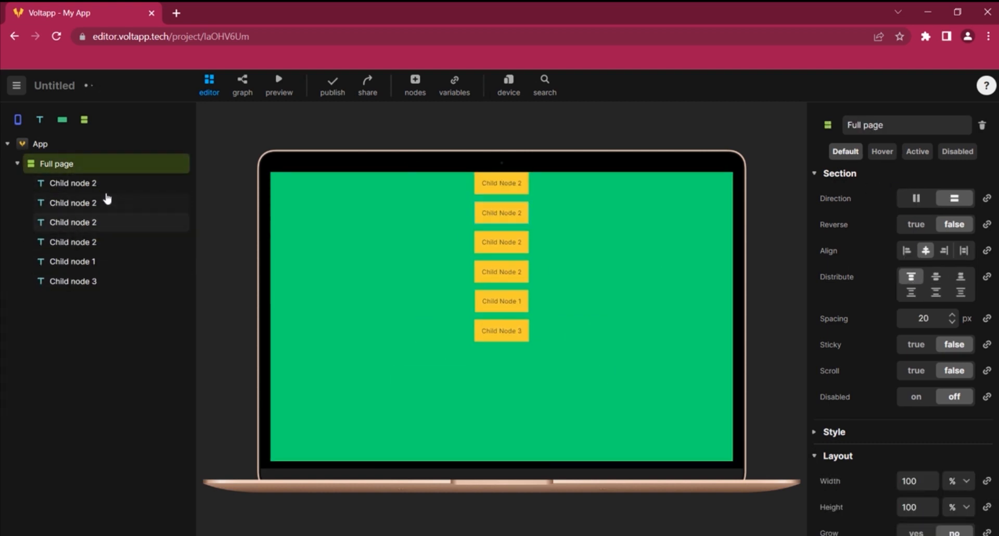
# Try a 300 px height with scrolling on Full page, restoring 100 % height and scrolling off
pyautogui.click(954, 481)
pyautogui.click(949, 461)
pyautogui.doubleClick(910, 507)
pyautogui.write('300')
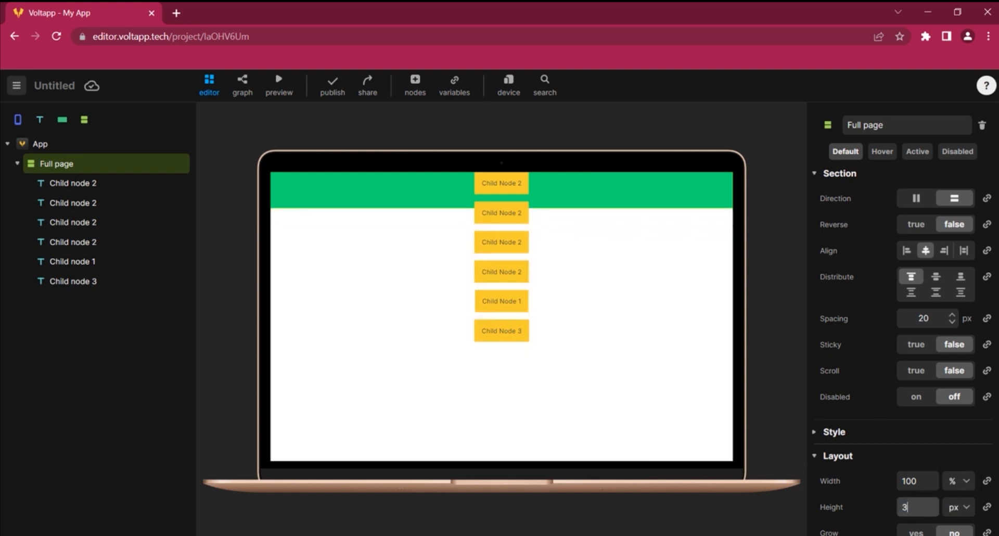
pyautogui.click(838, 397)
pyautogui.click(911, 372)
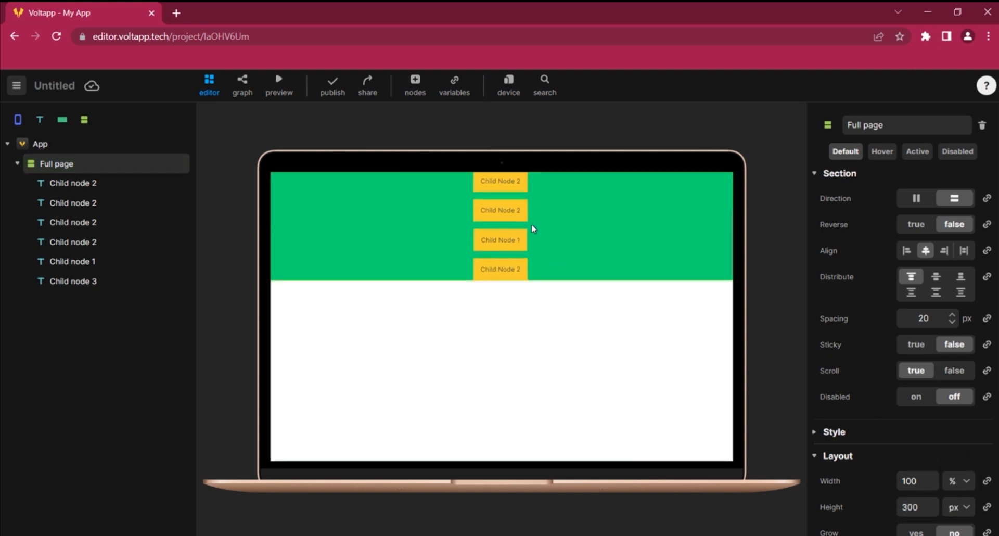
pyautogui.click(962, 507)
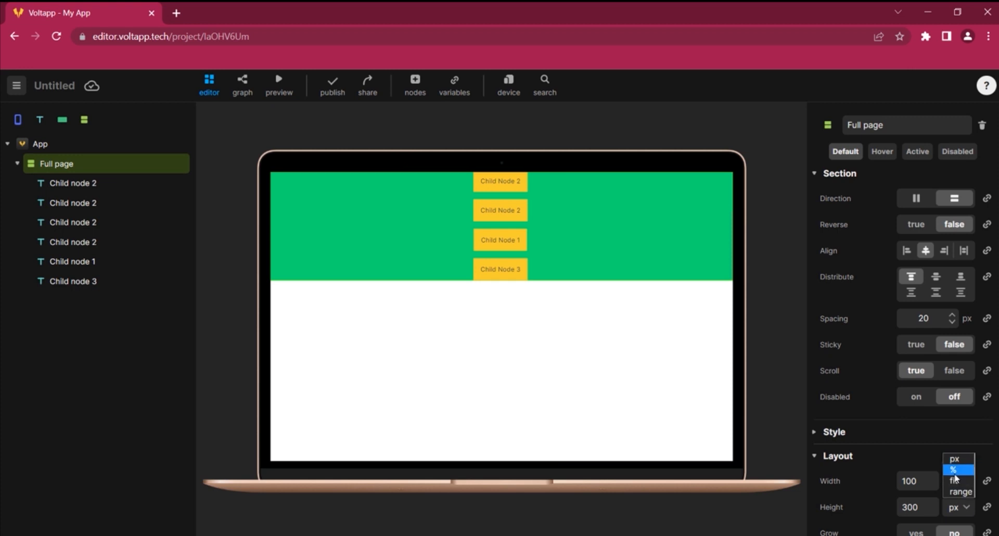
pyautogui.click(955, 471)
pyautogui.click(954, 371)
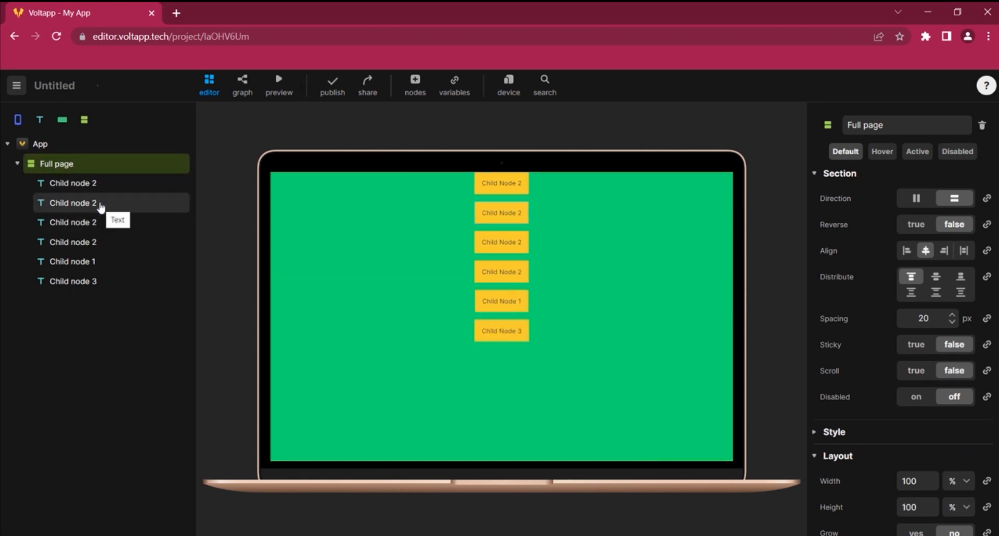
# Move one Child node 2 copy below Child node 1 in the node tree
pyautogui.rightClick(87, 261)
pyautogui.rightClick(115, 241)
pyautogui.click(114, 241)
pyautogui.moveTo(111, 241); pyautogui.dragTo(112, 275)
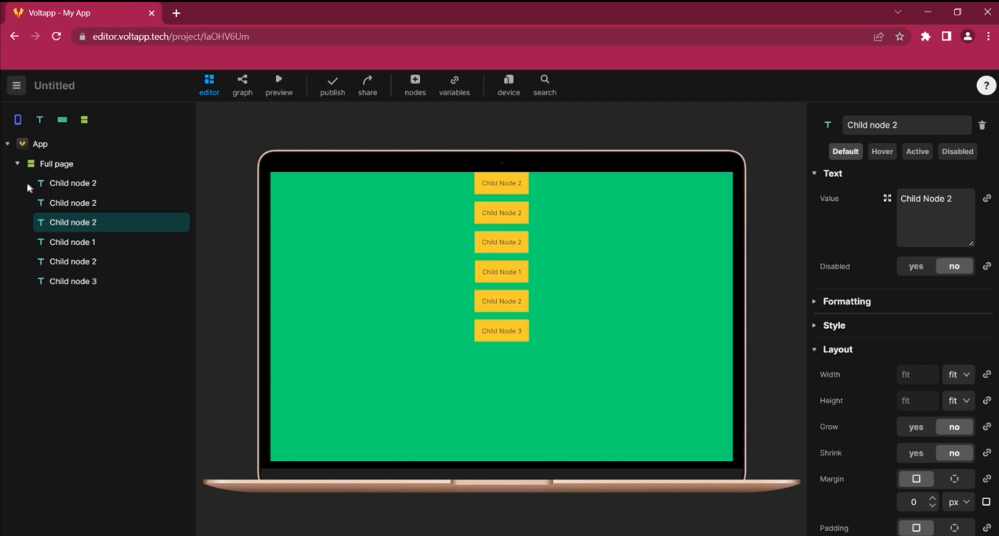
# Delete the three extra Child node 2 copies from the Full page section
pyautogui.click(69, 185)
pyautogui.click(70, 224)
pyautogui.press('Delete')
pyautogui.click(603, 349)
pyautogui.click(95, 203)
pyautogui.press('Delete')
pyautogui.click(604, 349)
pyautogui.press('Delete')
pyautogui.click(603, 349)
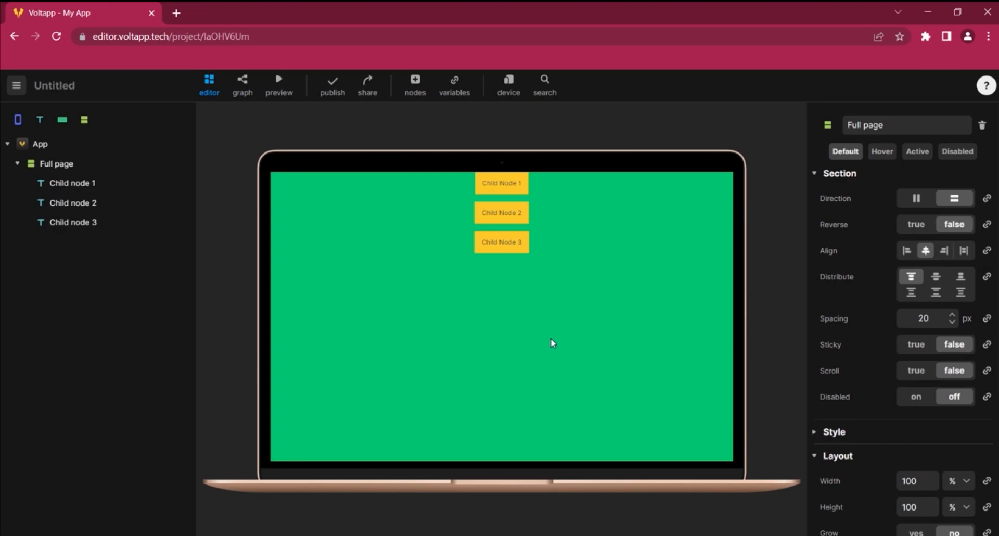
# Rename the three child nodes Header, Content and Footer
pyautogui.doubleClick(88, 184)
pyautogui.write('Header')
pyautogui.press('Return')
pyautogui.doubleClick(156, 202)
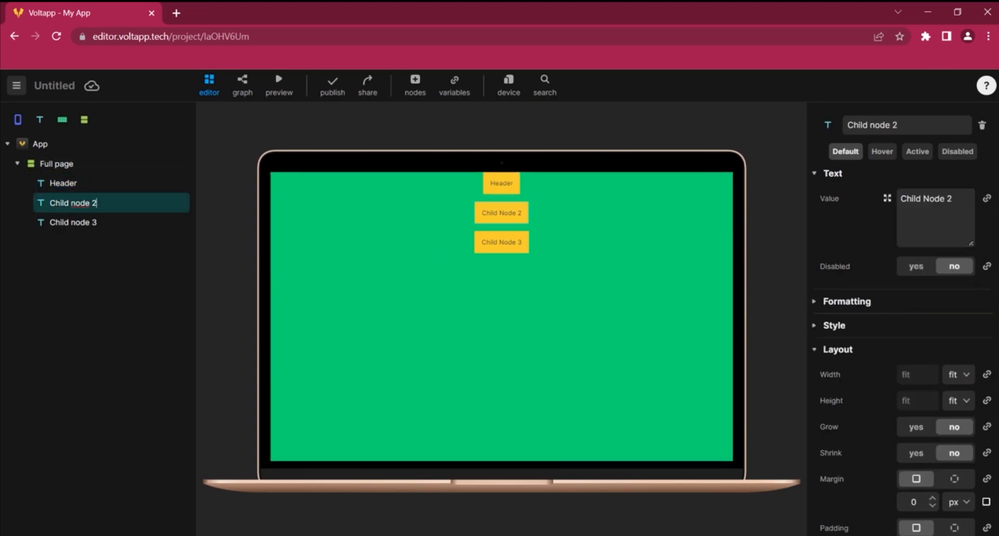
pyautogui.write('Content')
pyautogui.press('Return')
pyautogui.doubleClick(89, 224)
pyautogui.write('footer')
pyautogui.press('BackSpace')
pyautogui.write('F')
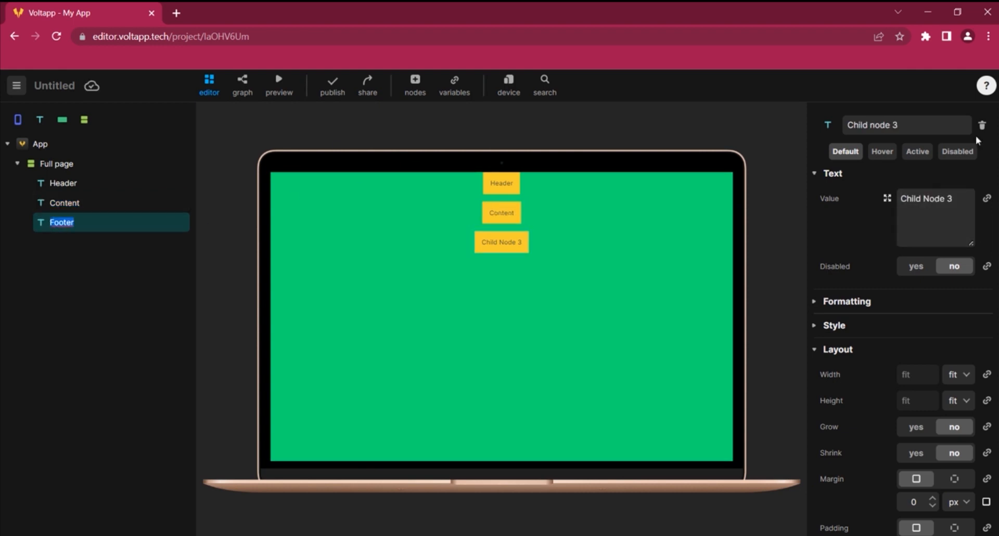
pyautogui.press('Return')
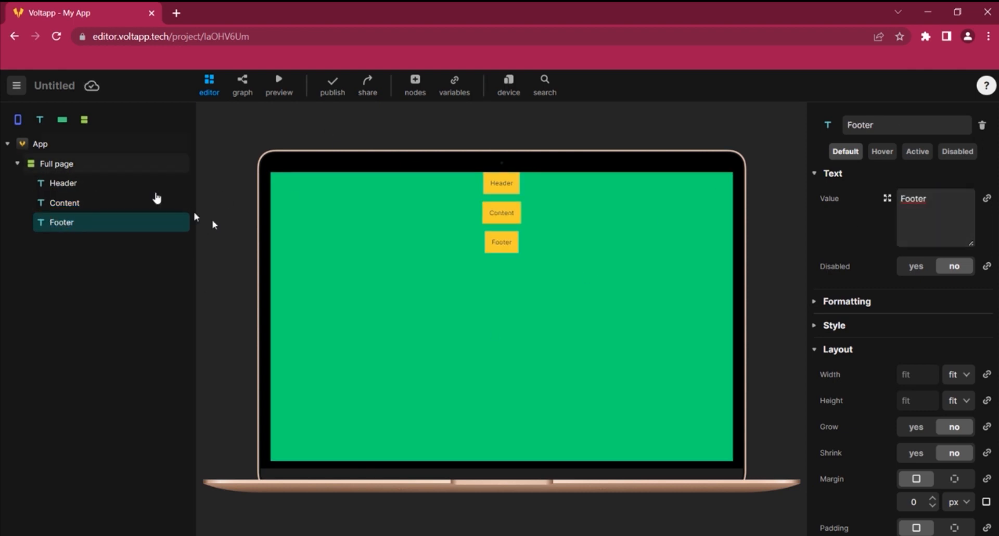
# Set the Footer node's background colour to the cyan swatch #00E5D8
pyautogui.click(815, 326)
pyautogui.click(906, 372)
pyautogui.click(767, 475)
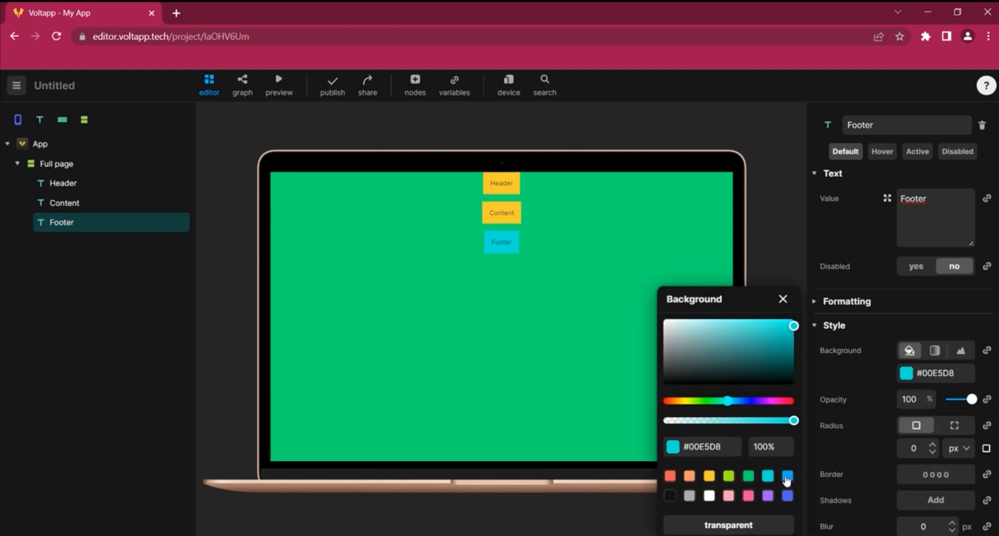
pyautogui.click(767, 475)
# Set the Content node's background colour to the lime green swatch and close the colour picker
pyautogui.click(81, 202)
pyautogui.click(905, 373)
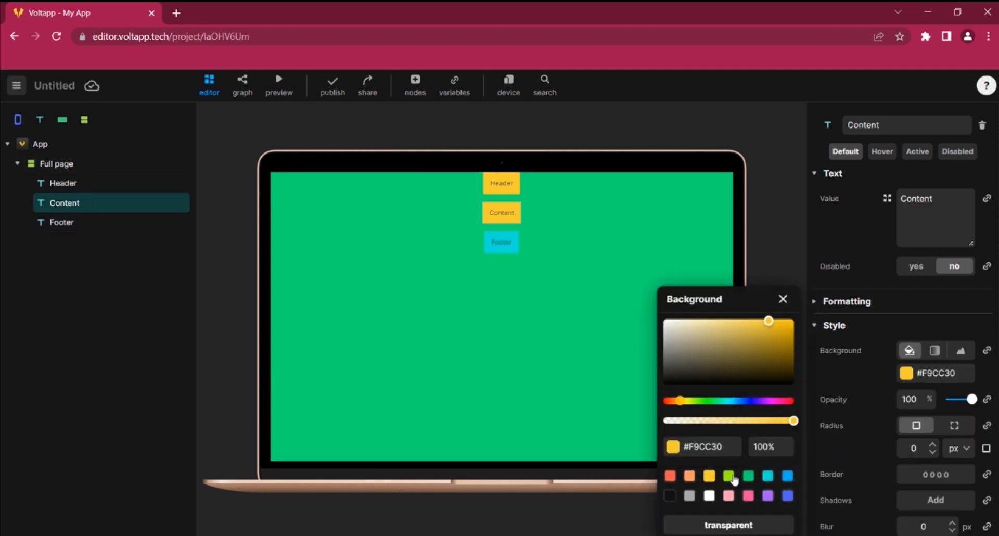
pyautogui.click(728, 475)
pyautogui.click(782, 299)
# Set the Full page section's spacing to 0
pyautogui.click(57, 163)
pyautogui.doubleClick(923, 318)
pyautogui.write('0')
pyautogui.press('Return')
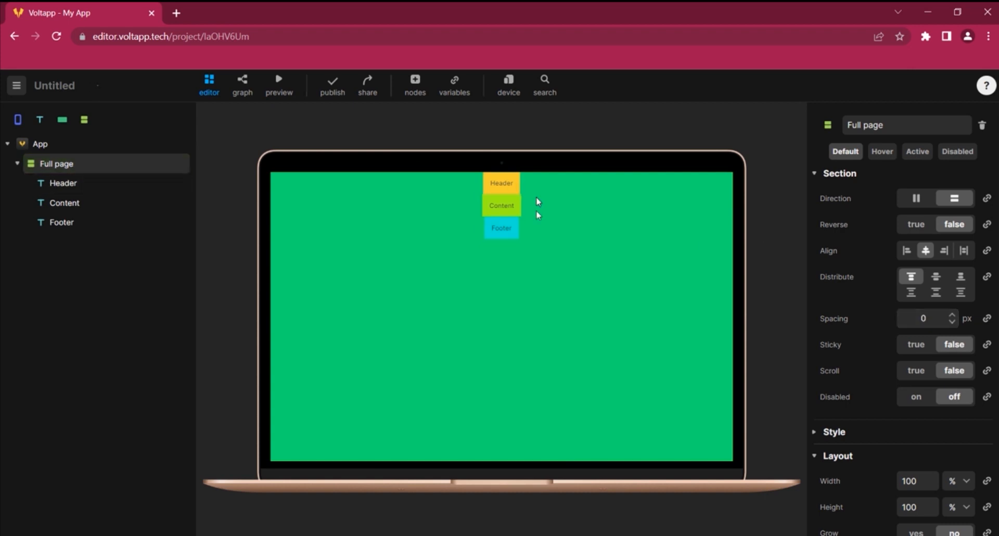
# Set the Header node's width to 100 %
pyautogui.click(510, 186)
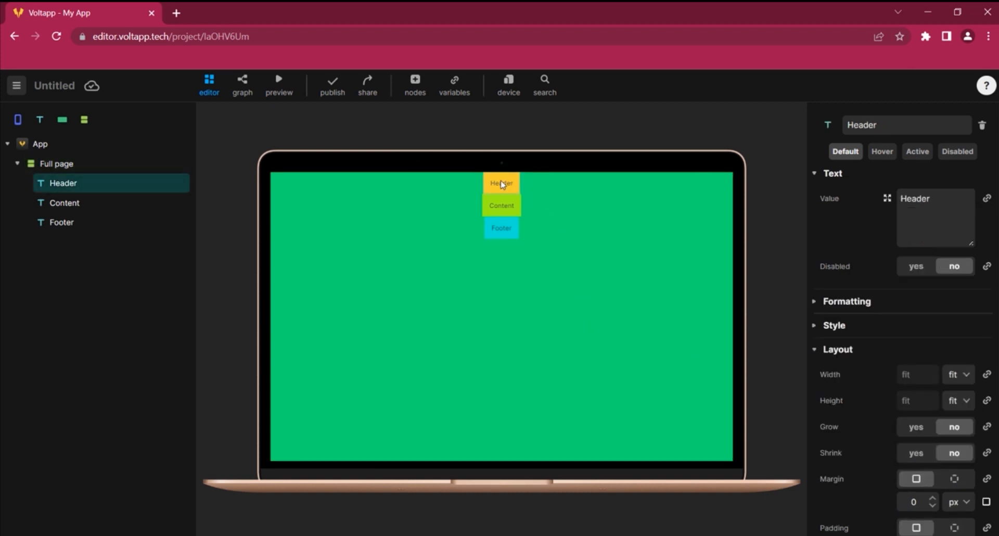
pyautogui.click(959, 373)
pyautogui.click(953, 401)
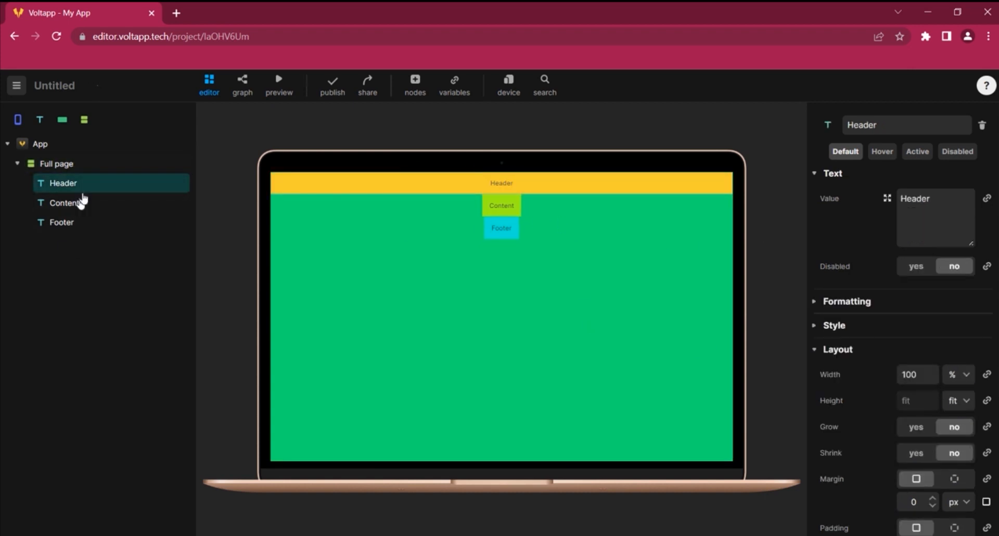
# Set the Content node's width to 1000 px
pyautogui.click(81, 202)
pyautogui.scroll(-5, 884, 359)
pyautogui.click(955, 276)
pyautogui.doubleClick(911, 260)
pyautogui.write('500')
pyautogui.press('BackSpace')
pyautogui.press('BackSpace')
pyautogui.press('BackSpace')
pyautogui.write('1000')
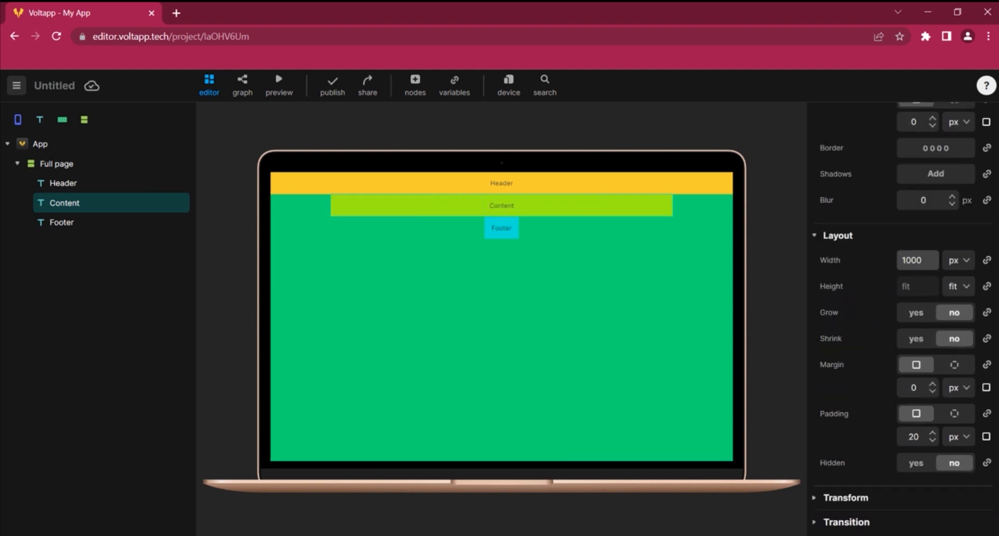
# Set the Footer node's width to 100 % and its height to 100 px
pyautogui.click(511, 230)
pyautogui.click(957, 260)
pyautogui.click(952, 287)
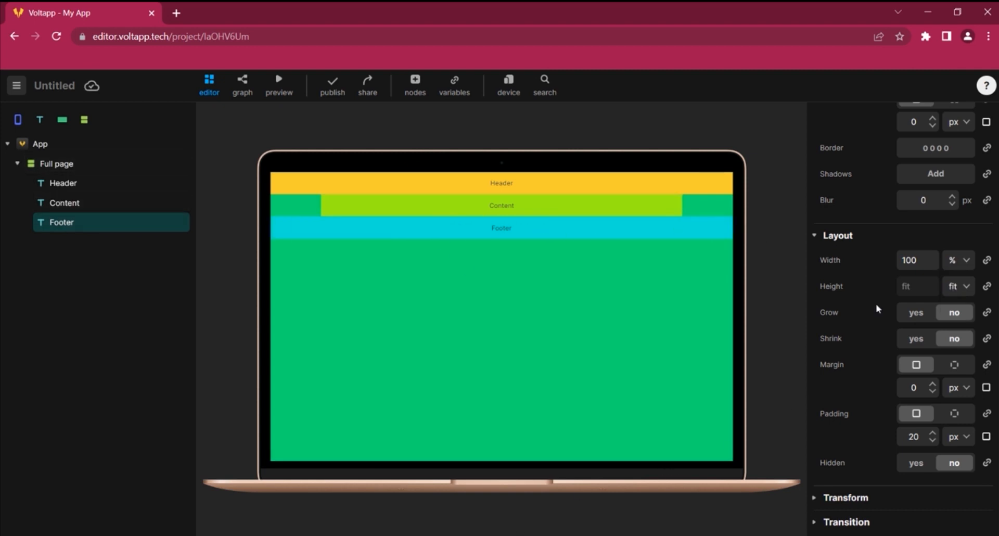
pyautogui.click(963, 287)
pyautogui.click(960, 305)
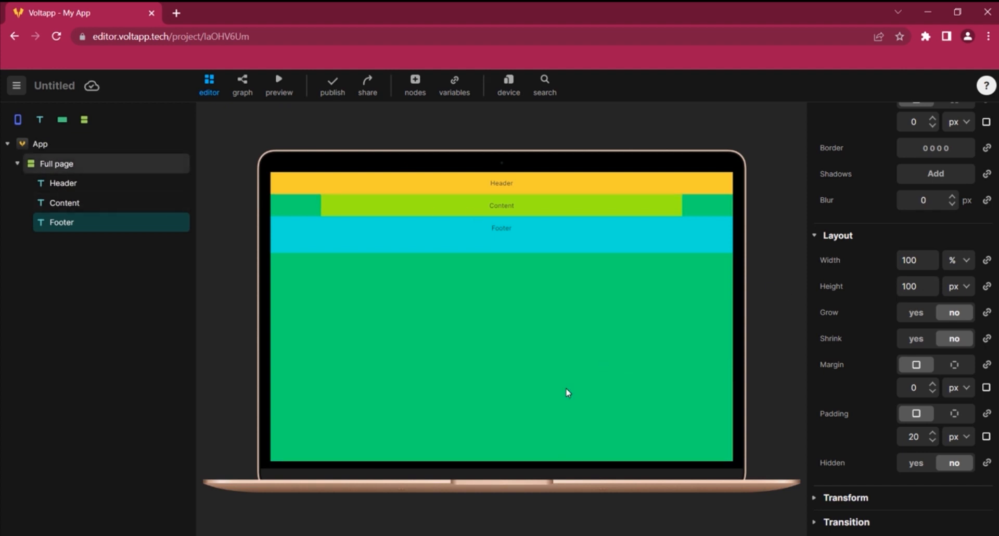
# Turn on Grow for the Content node
pyautogui.click(501, 207)
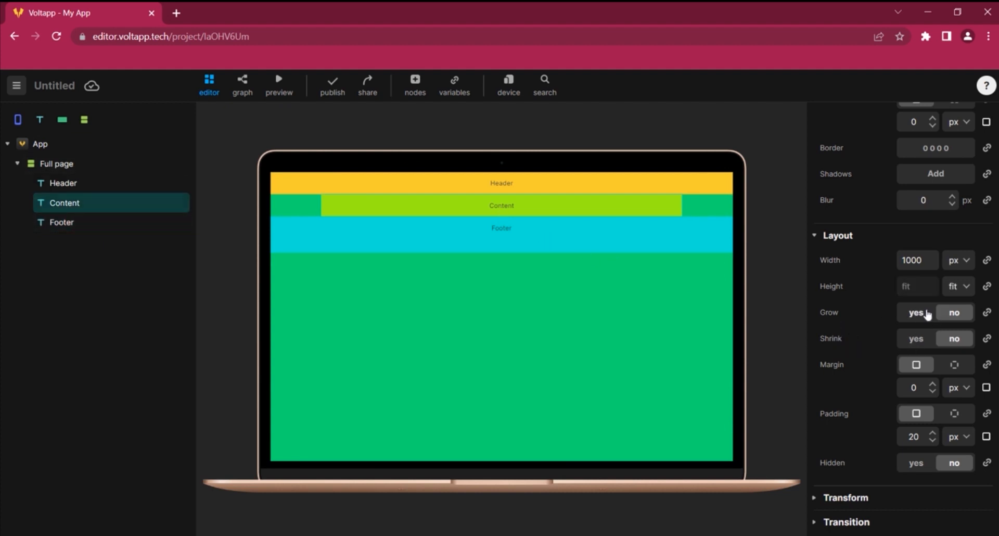
pyautogui.click(927, 313)
pyautogui.click(915, 313)
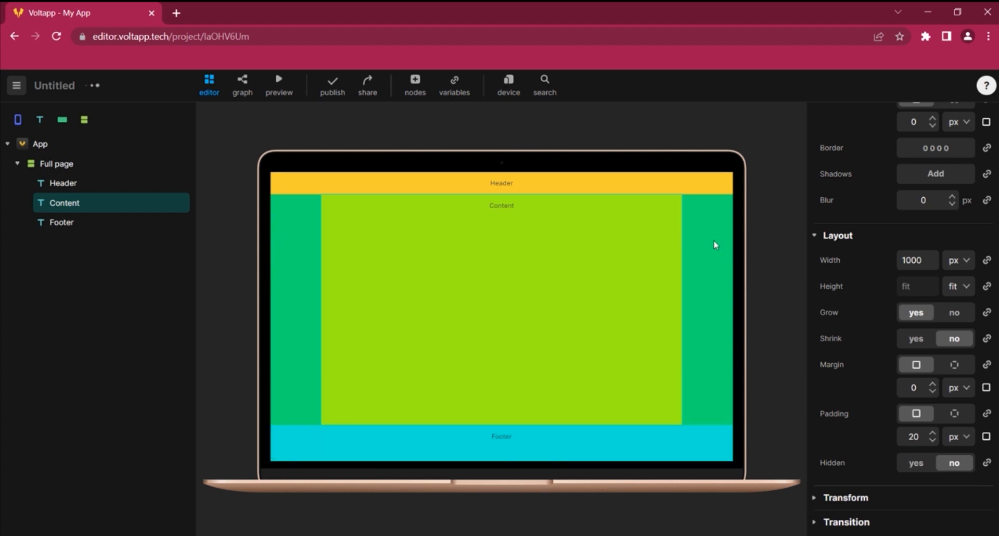
# Switch the device preview to iPhone X
pyautogui.click(508, 83)
pyautogui.click(390, 401)
pyautogui.moveTo(522, 147); pyautogui.dragTo(462, 162)
pyautogui.scroll(-2, 429, 376)
pyautogui.click(429, 377)
pyautogui.moveTo(532, 163); pyautogui.dragTo(495, 174)
pyautogui.click(503, 174)
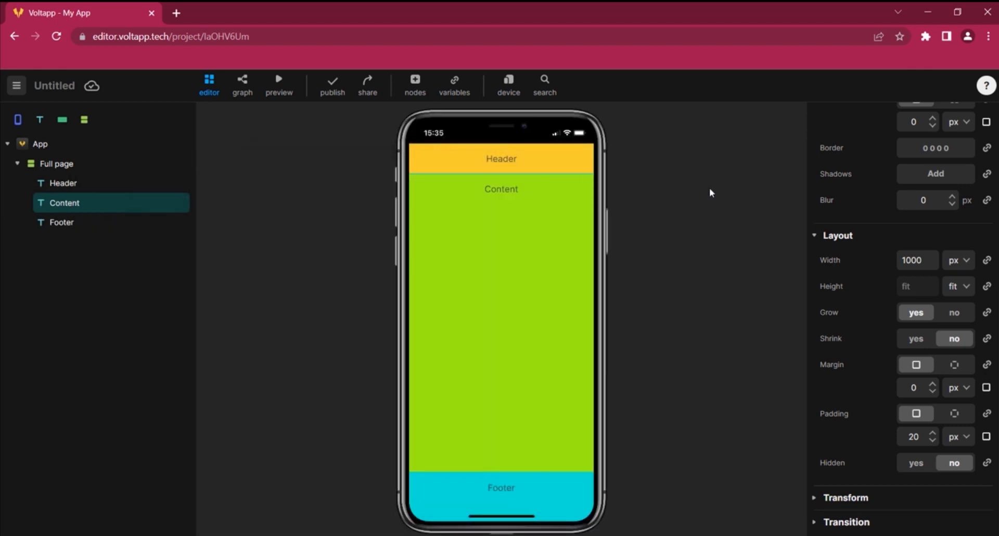
# Duplicate the Content node and move the copy between Content and Footer
pyautogui.rightClick(125, 210)
pyautogui.click(102, 302)
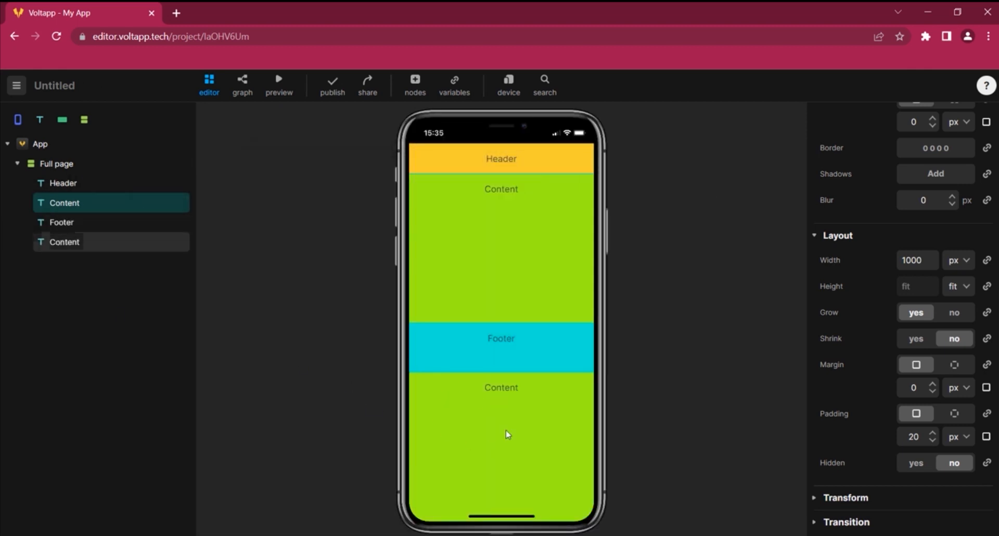
pyautogui.moveTo(99, 235); pyautogui.dragTo(93, 217)
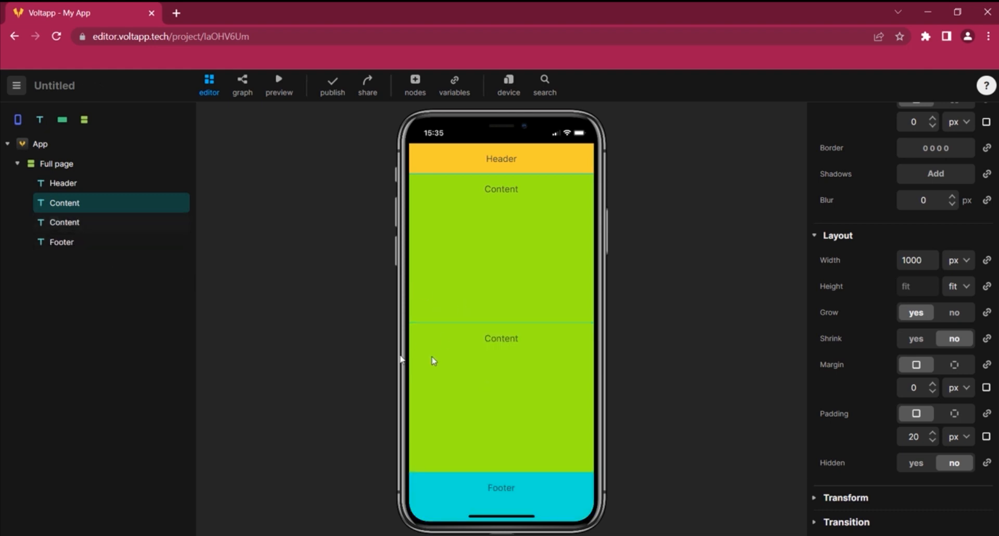
# Delete the duplicated Content node
pyautogui.rightClick(110, 222)
pyautogui.click(99, 341)
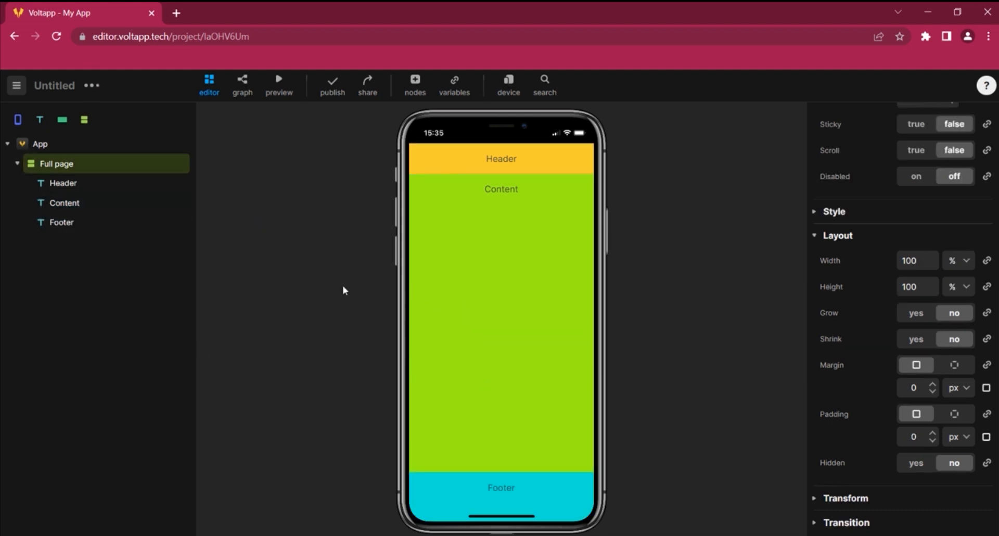
# Switch the device preview back to MacBook Air
pyautogui.click(503, 96)
pyautogui.click(482, 260)
pyautogui.click(609, 150)
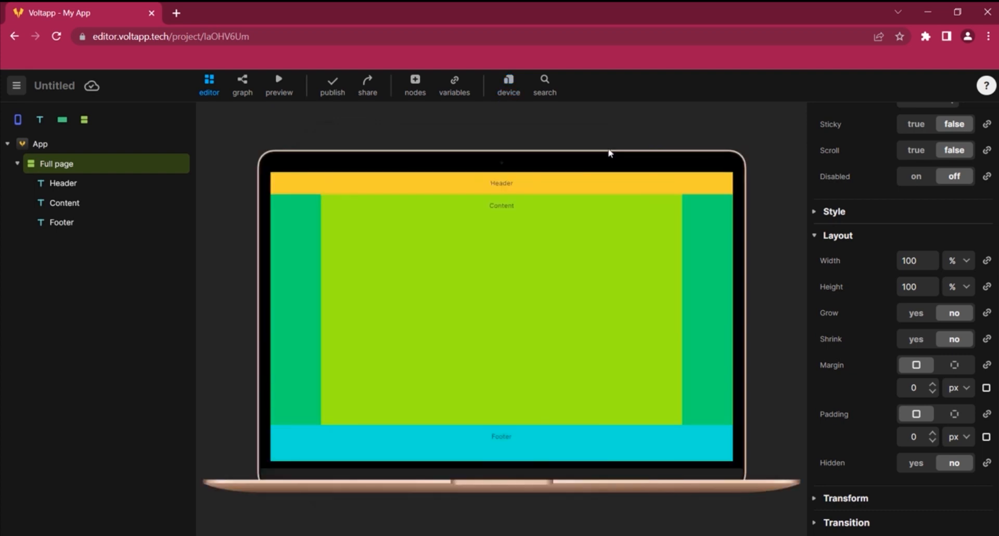
# Set the Full page section's direction to horizontal
pyautogui.scroll(4, 936, 281)
pyautogui.click(916, 202)
# Set the Header node's width to 200 px
pyautogui.click(129, 191)
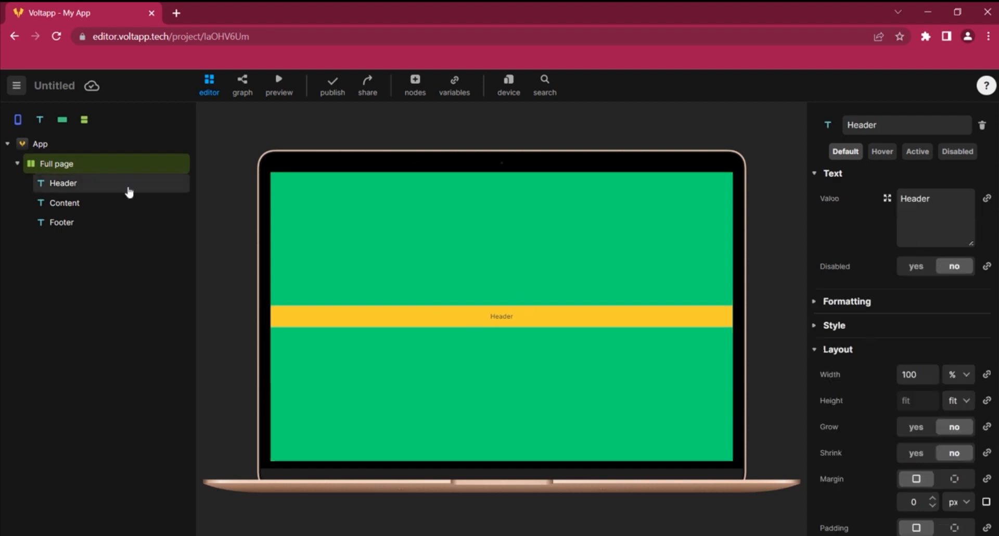
pyautogui.click(957, 374)
pyautogui.click(956, 396)
pyautogui.doubleClick(915, 375)
pyautogui.write('300')
pyautogui.press('Return')
pyautogui.doubleClick(915, 374)
pyautogui.write('200')
pyautogui.press('Return')
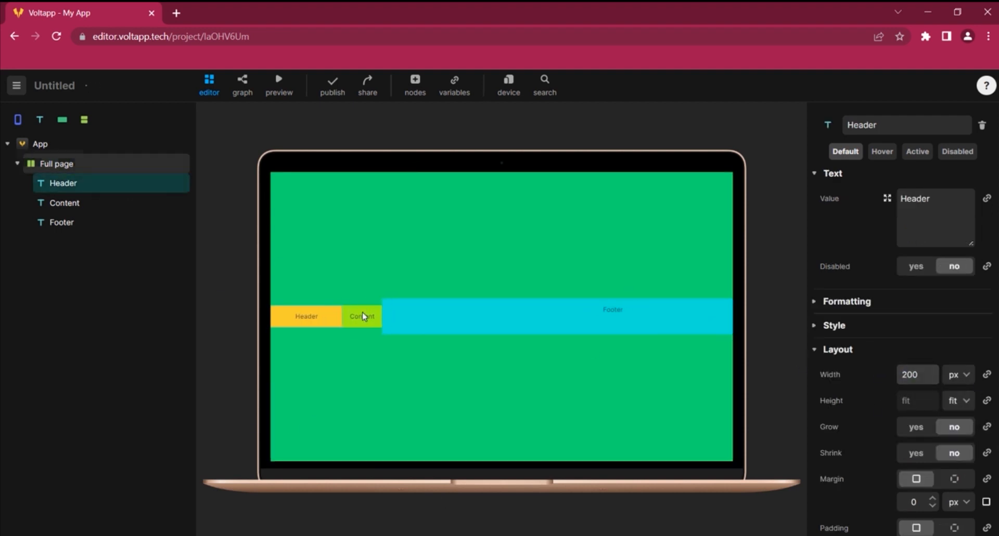
# Turn off Grow for the Content node and set its width to 200 px
pyautogui.click(365, 316)
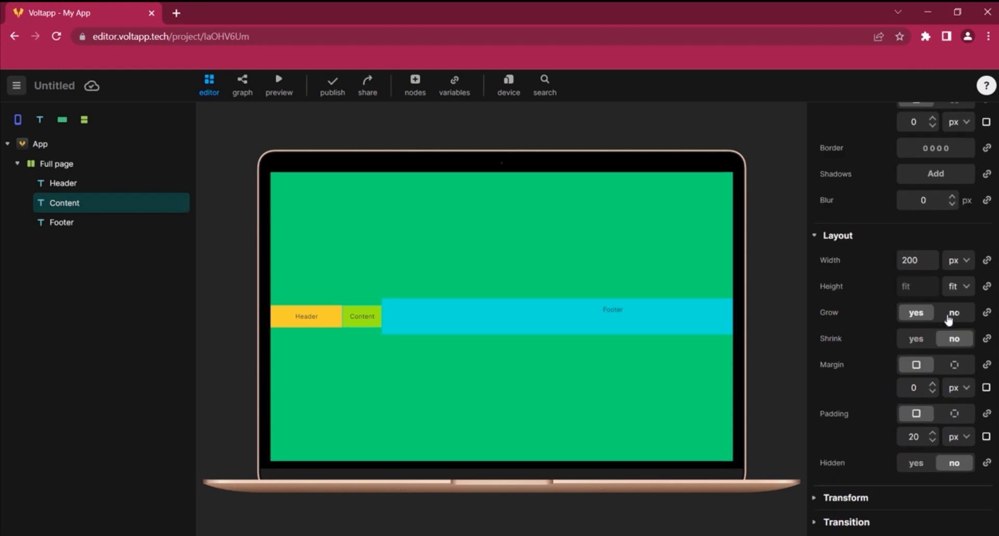
pyautogui.click(953, 312)
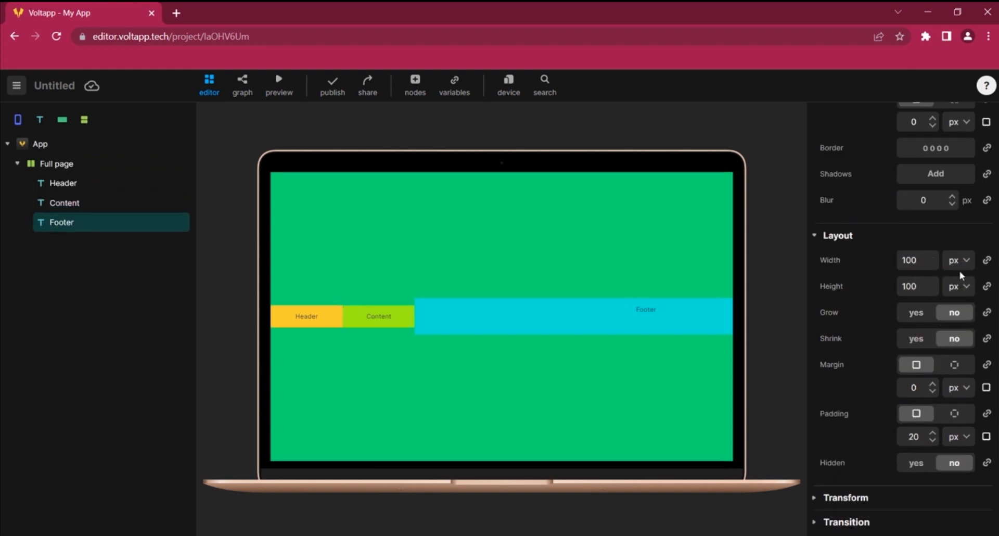
pyautogui.doubleClick(915, 260)
pyautogui.write('200')
pyautogui.press('Return')
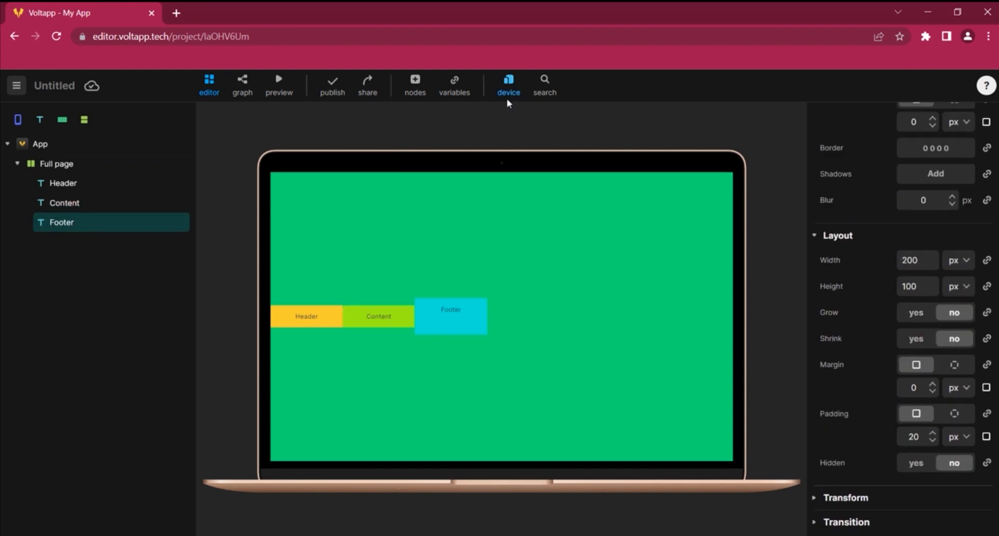
# Switch the device preview to iPhone X
pyautogui.click(502, 99)
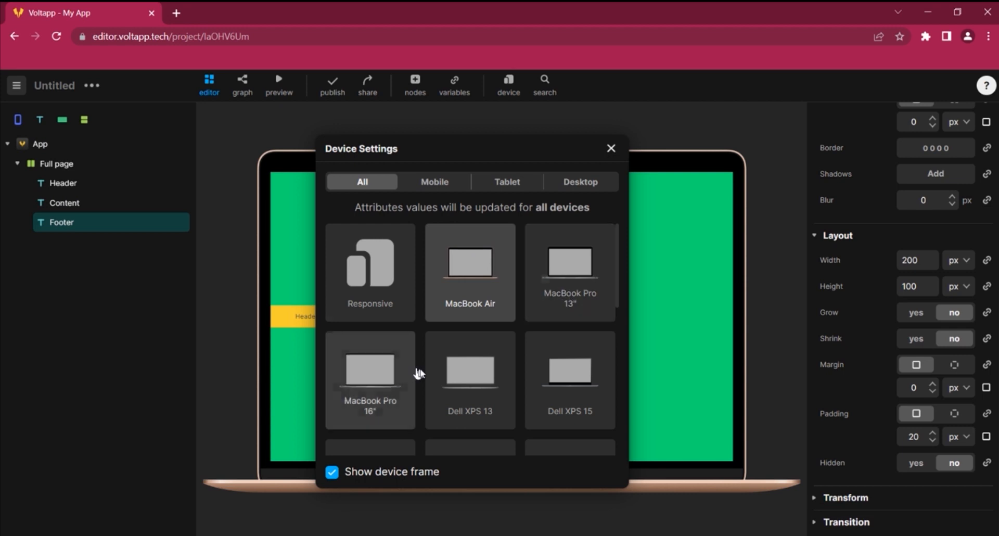
pyautogui.scroll(-1, 491, 341)
pyautogui.scroll(-3, 491, 341)
pyautogui.click(486, 361)
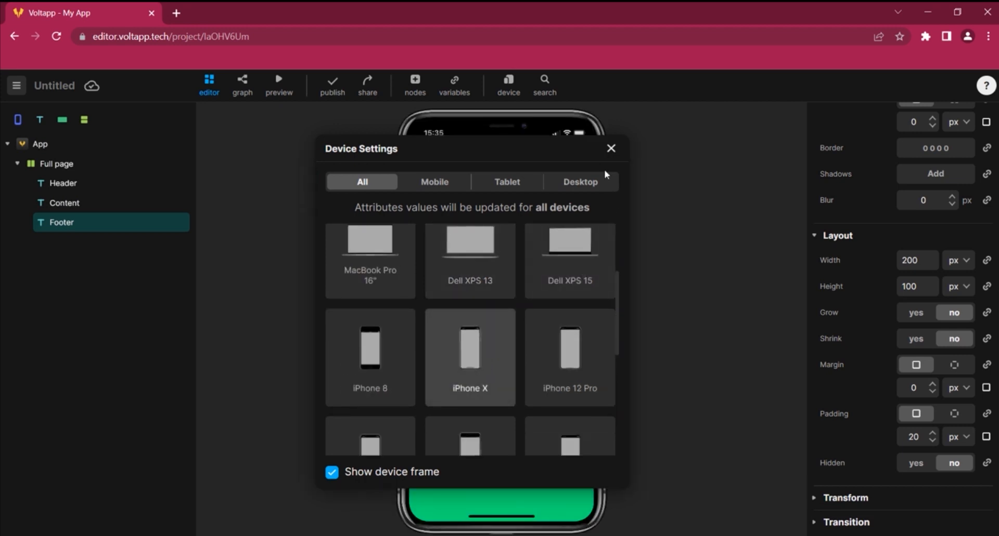
pyautogui.click(610, 150)
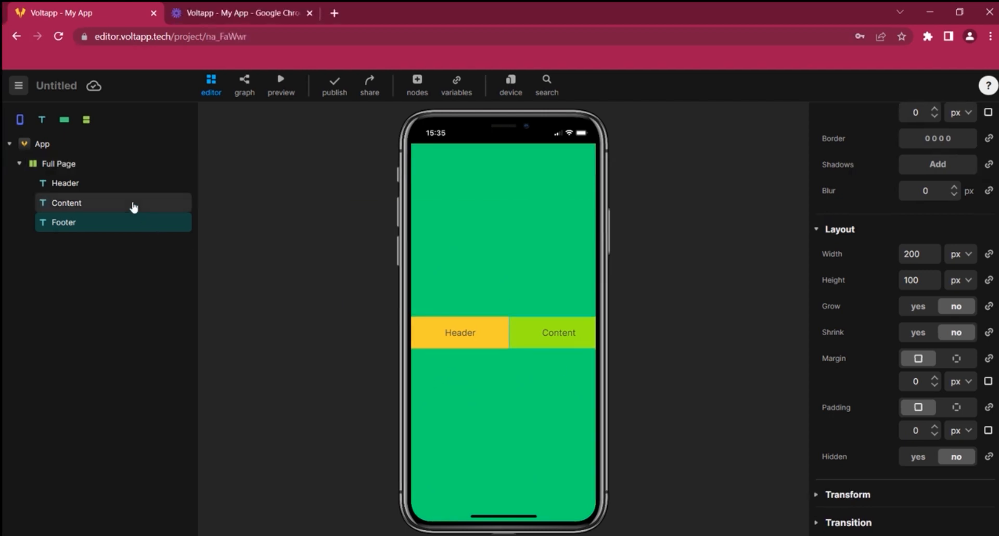
# Turn on Shrink for the Content and Header nodes
pyautogui.click(134, 207)
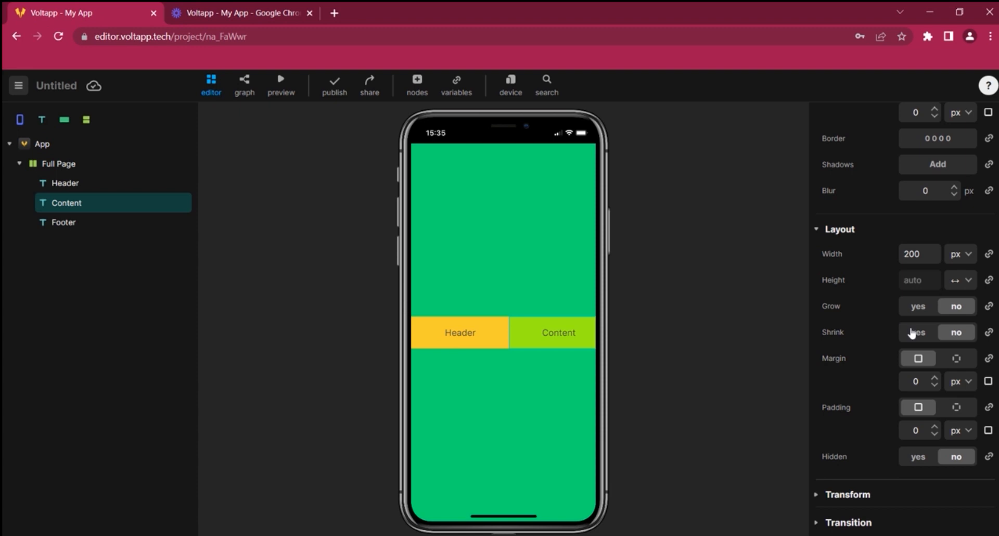
pyautogui.click(914, 332)
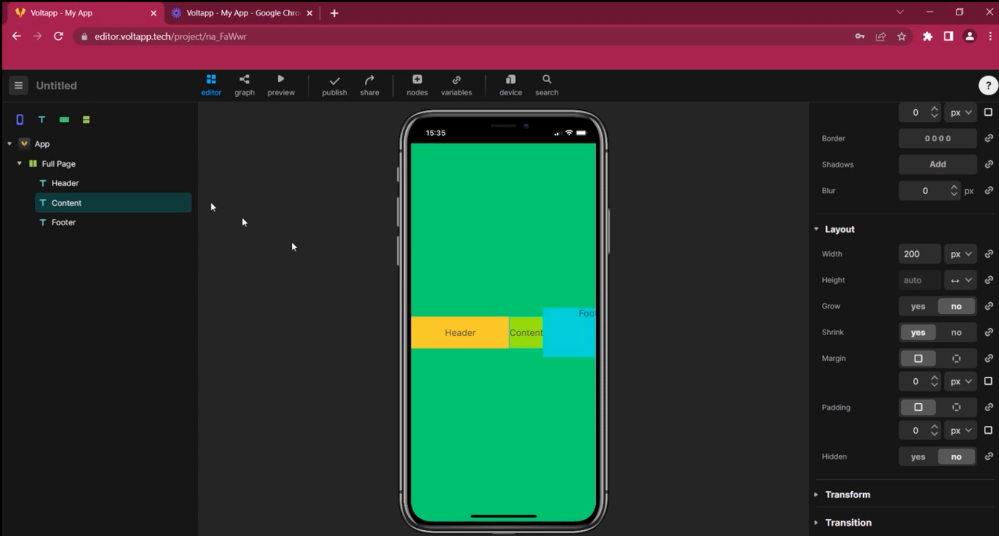
pyautogui.click(114, 183)
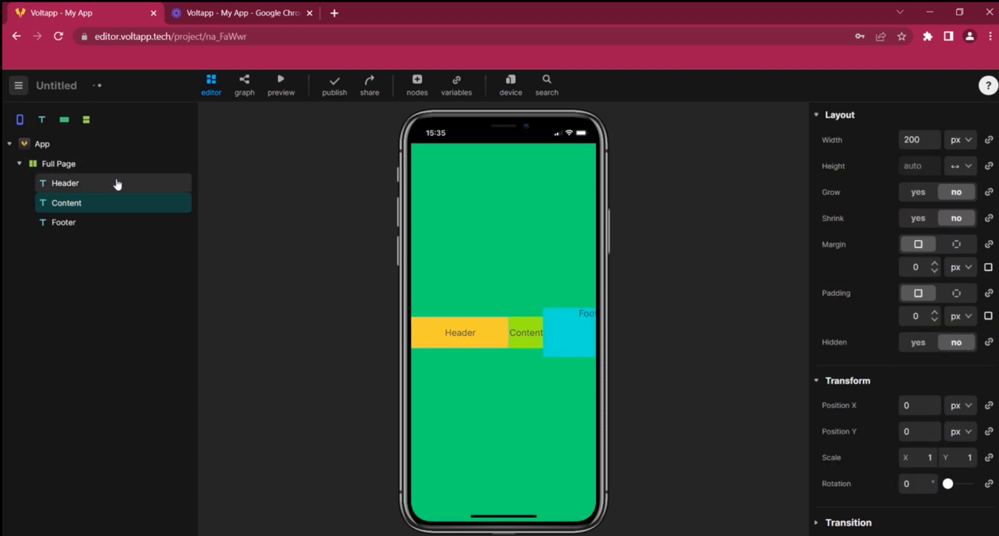
pyautogui.click(924, 224)
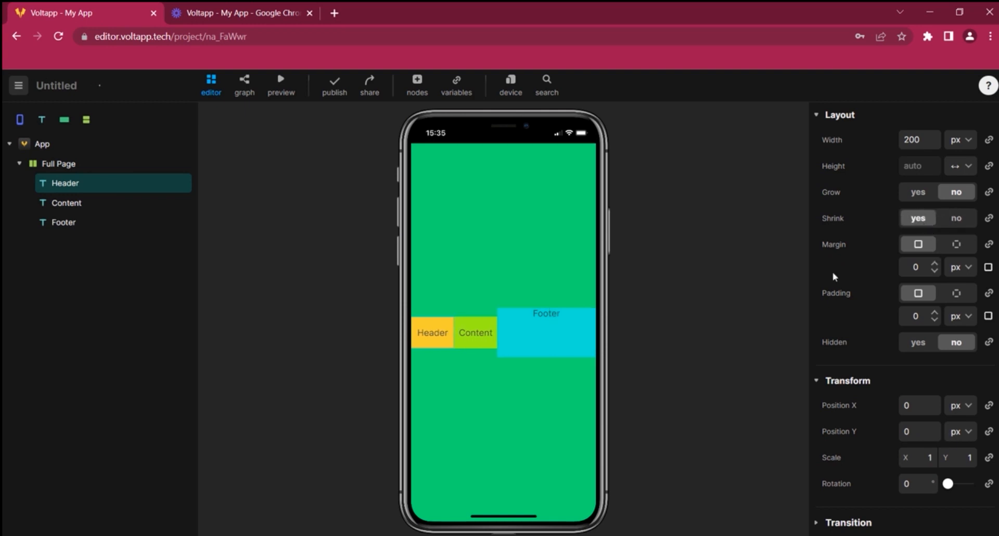